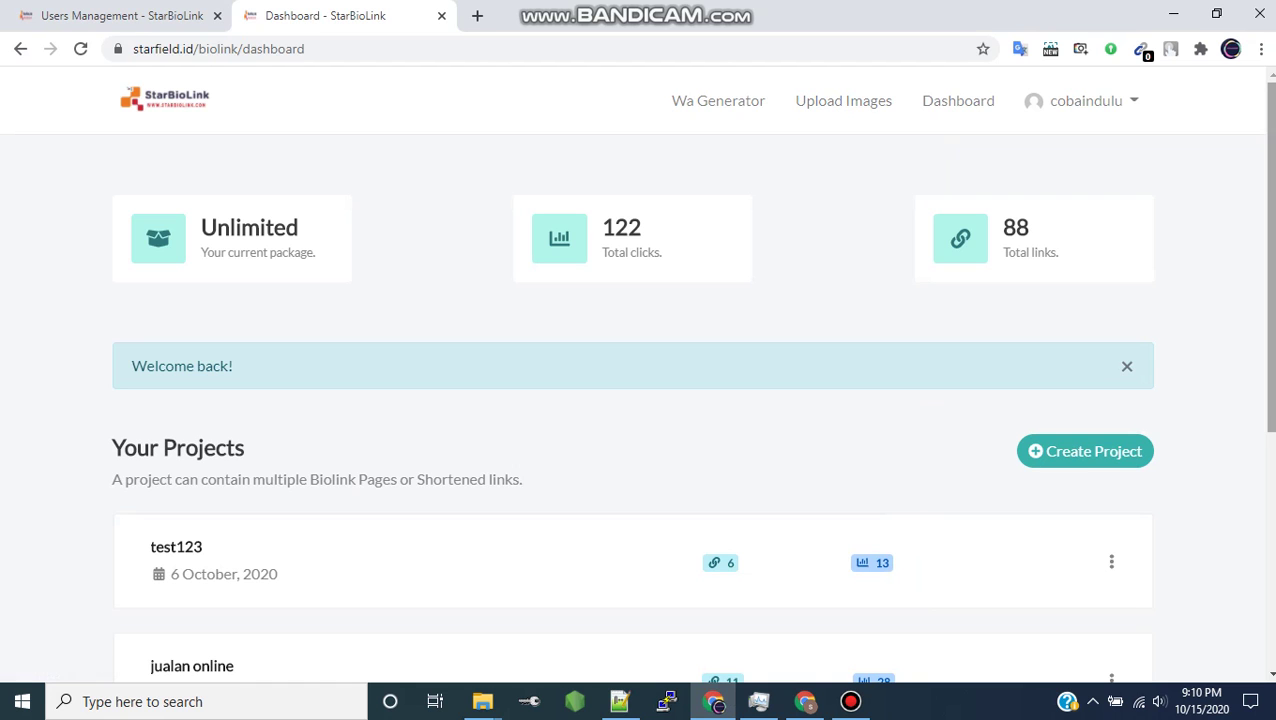
- Scroll to the demo project and check its edit/delete options menu without changing anything
{"action": "scroll", "coordinate": [692, 370], "scroll_direction": "down", "scroll_amount": 3}
{"action": "scroll", "coordinate": [692, 370], "scroll_direction": "down", "scroll_amount": 1}
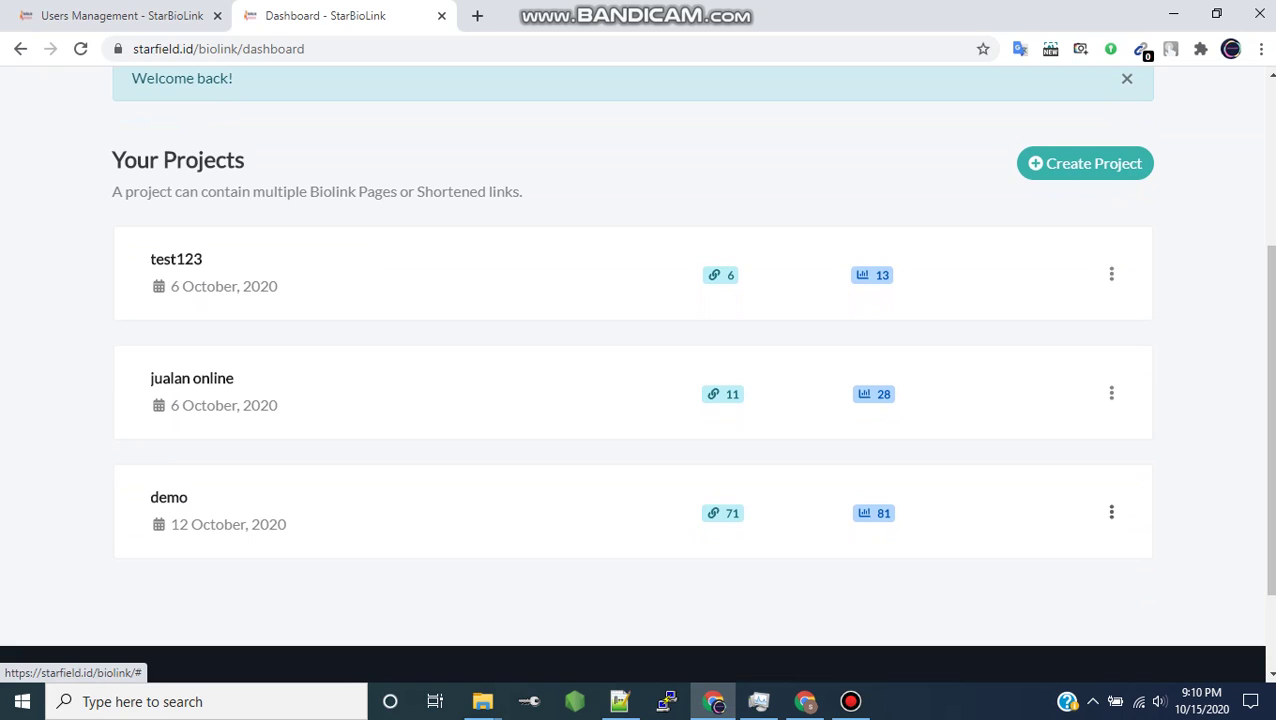
{"action": "left_click", "coordinate": [1111, 512]}
{"action": "left_click", "coordinate": [1111, 512]}
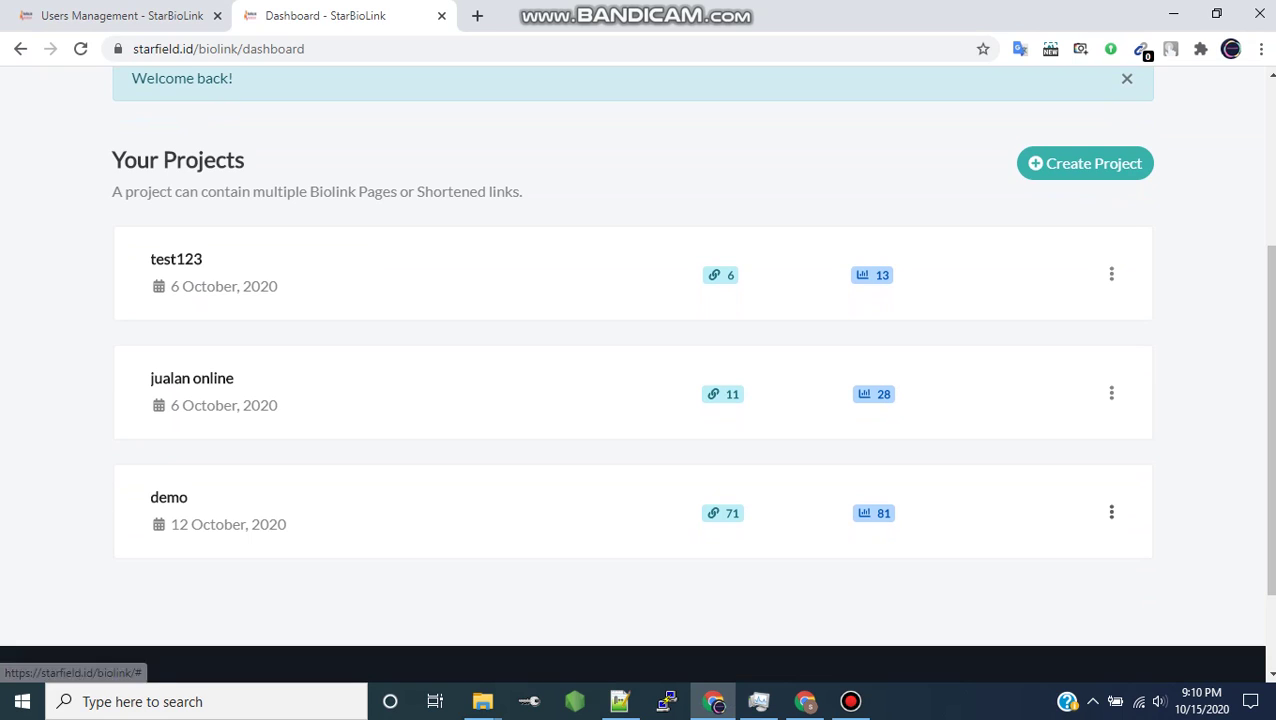
- Open the demo project and look over its impressions chart and links demo, demo2, demo_3, demo4
{"action": "left_click", "coordinate": [168, 497]}
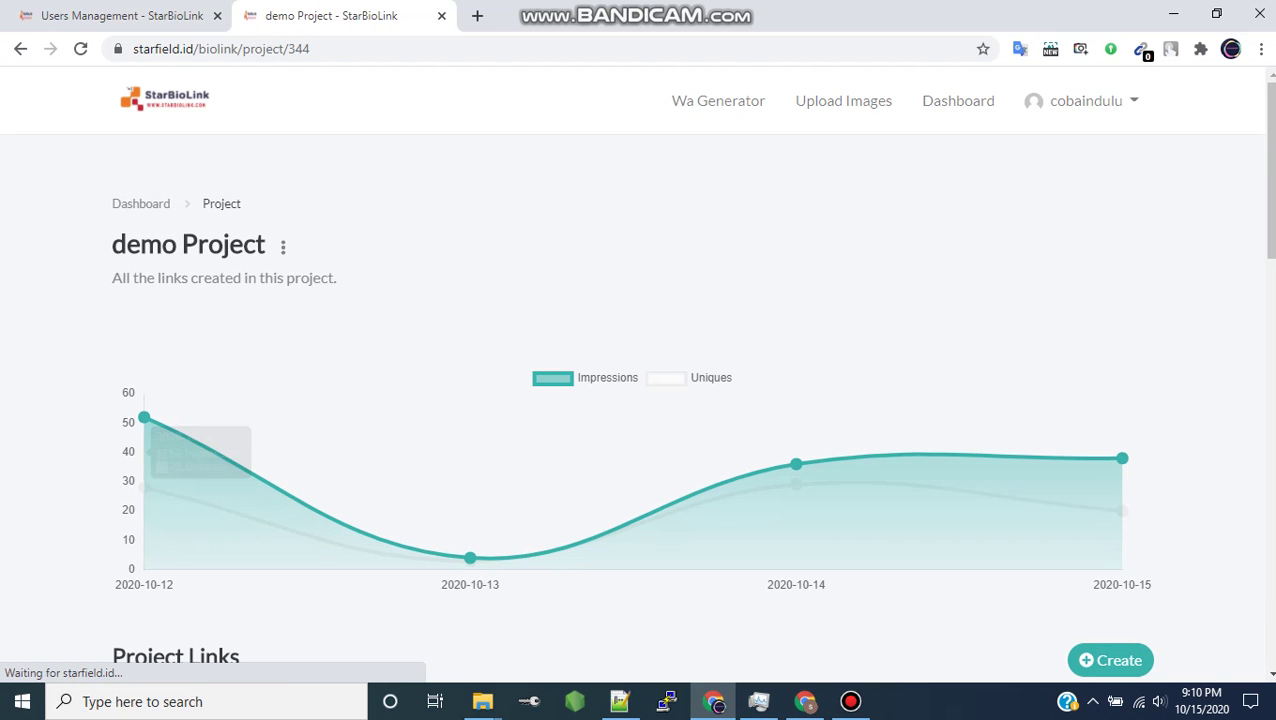
{"action": "scroll", "coordinate": [640, 380], "scroll_direction": "down", "scroll_amount": 6}
{"action": "scroll", "coordinate": [640, 380], "scroll_direction": "up", "scroll_amount": 5}
{"action": "scroll", "coordinate": [640, 380], "scroll_direction": "down", "scroll_amount": 6}
{"action": "scroll", "coordinate": [640, 380], "scroll_direction": "up", "scroll_amount": 5}
{"action": "scroll", "coordinate": [640, 380], "scroll_direction": "down", "scroll_amount": 3}
{"action": "scroll", "coordinate": [640, 380], "scroll_direction": "up", "scroll_amount": 2}
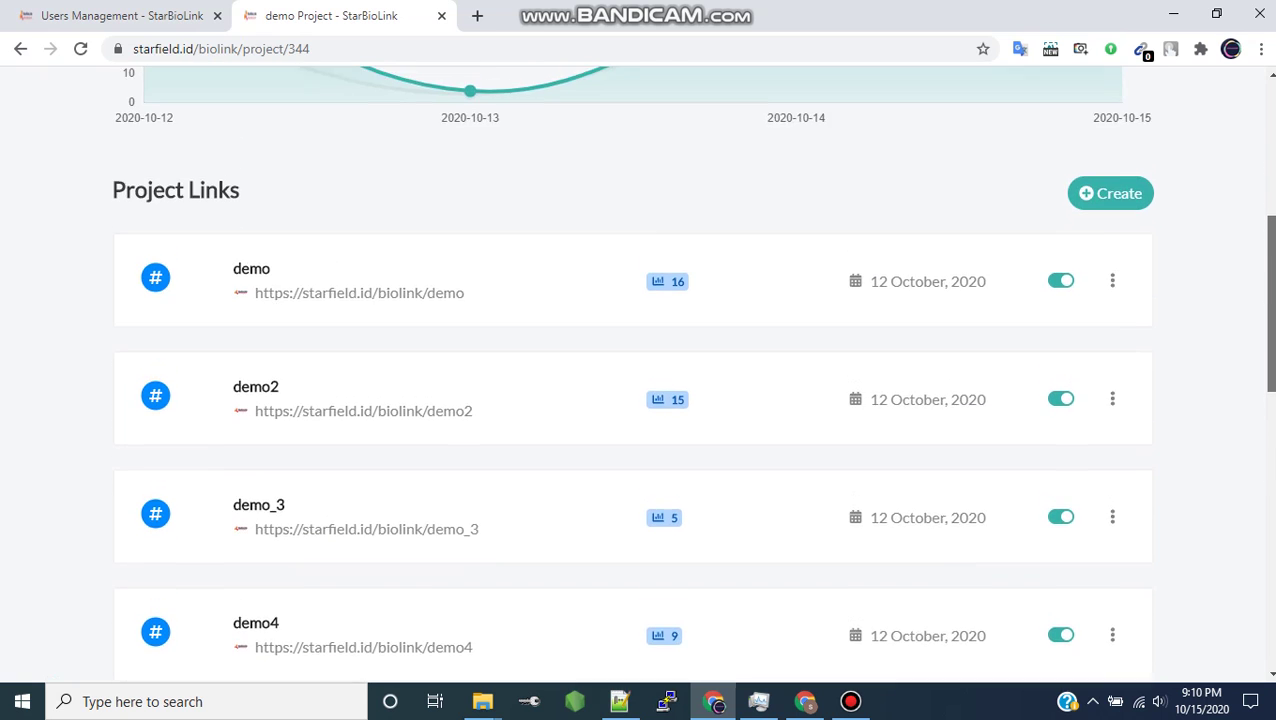
{"action": "scroll", "coordinate": [640, 380], "scroll_direction": "up", "scroll_amount": 1}
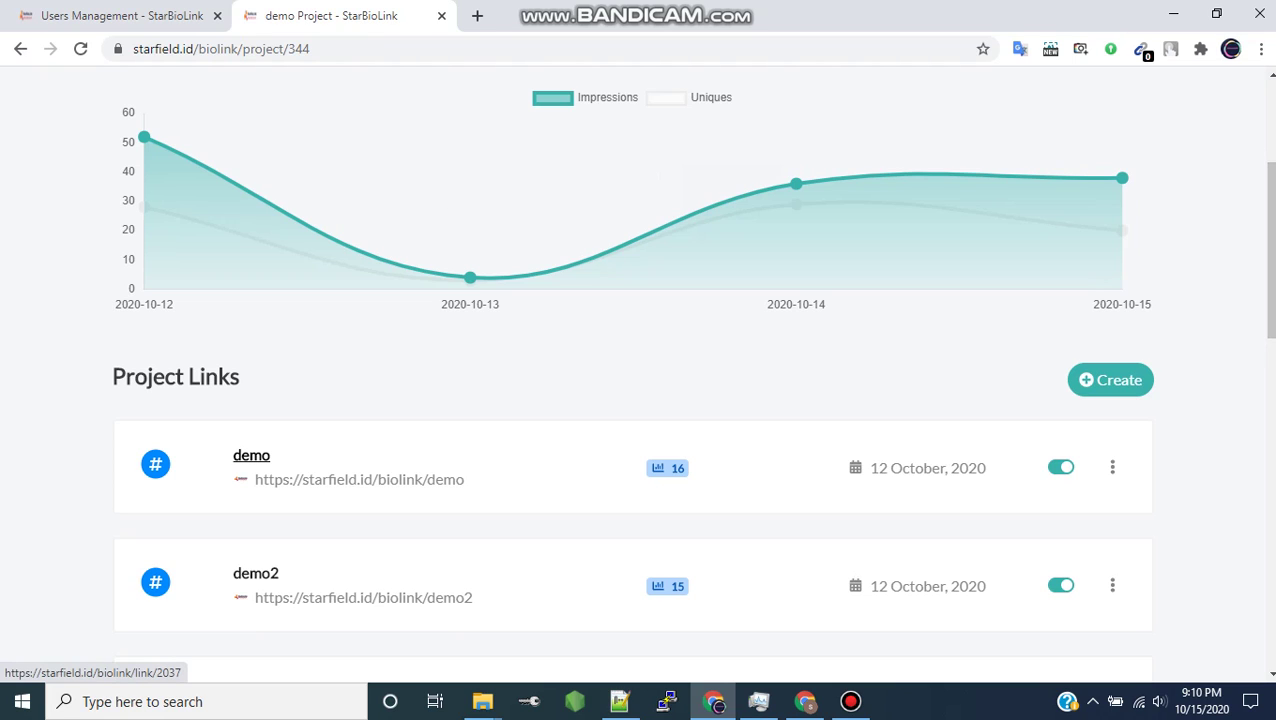
{"action": "left_click", "coordinate": [251, 455]}
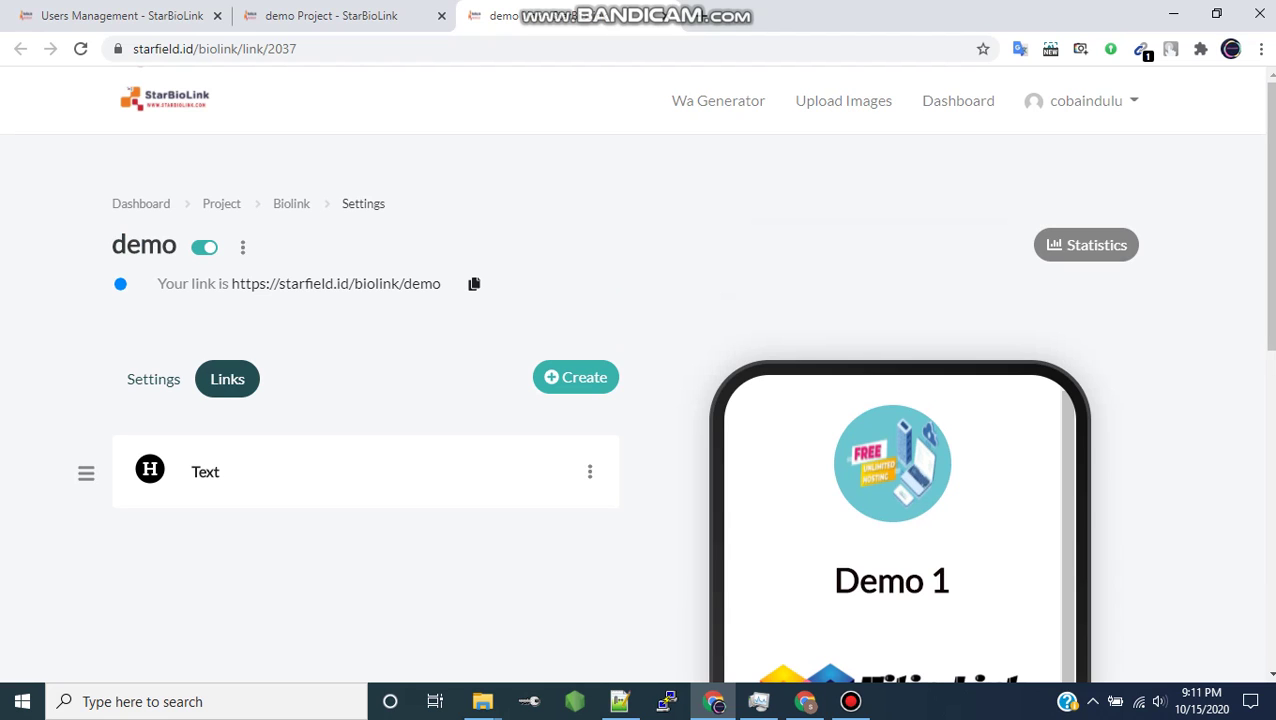
{"action": "scroll", "coordinate": [638, 400], "scroll_direction": "down", "scroll_amount": 7}
{"action": "scroll", "coordinate": [638, 400], "scroll_direction": "up", "scroll_amount": 5}
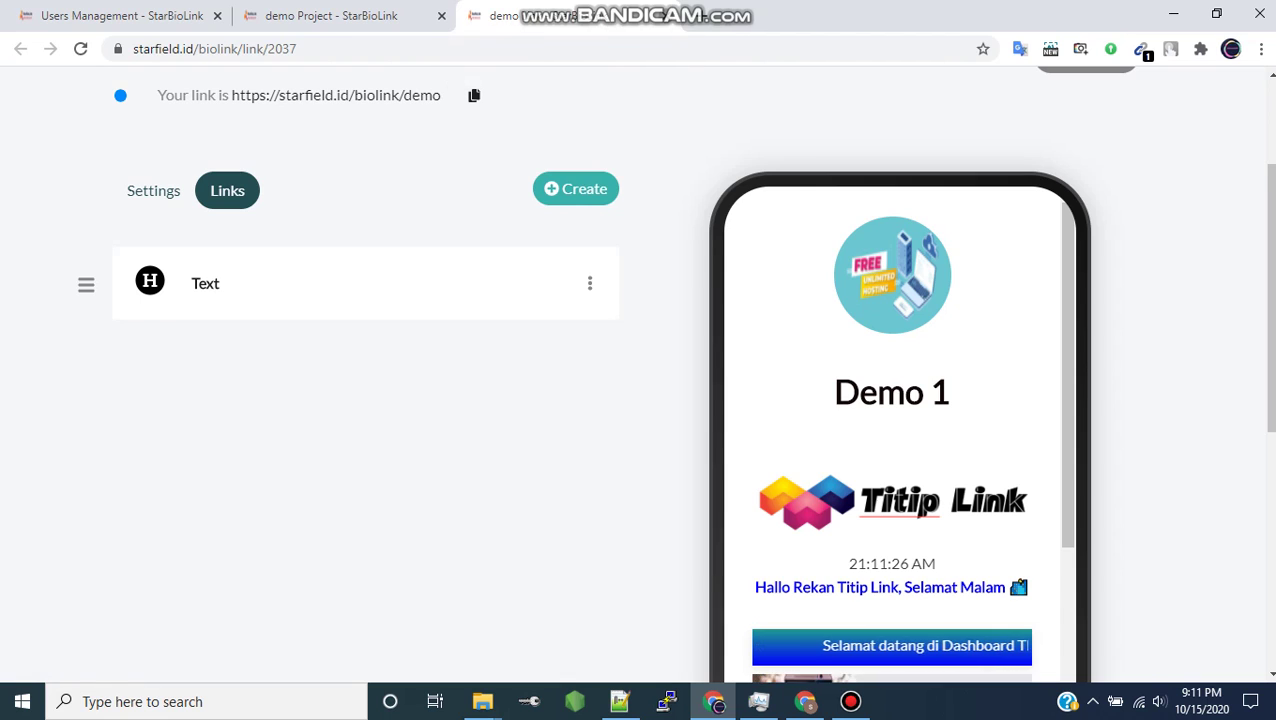
{"action": "key", "text": "ctrl+w"}
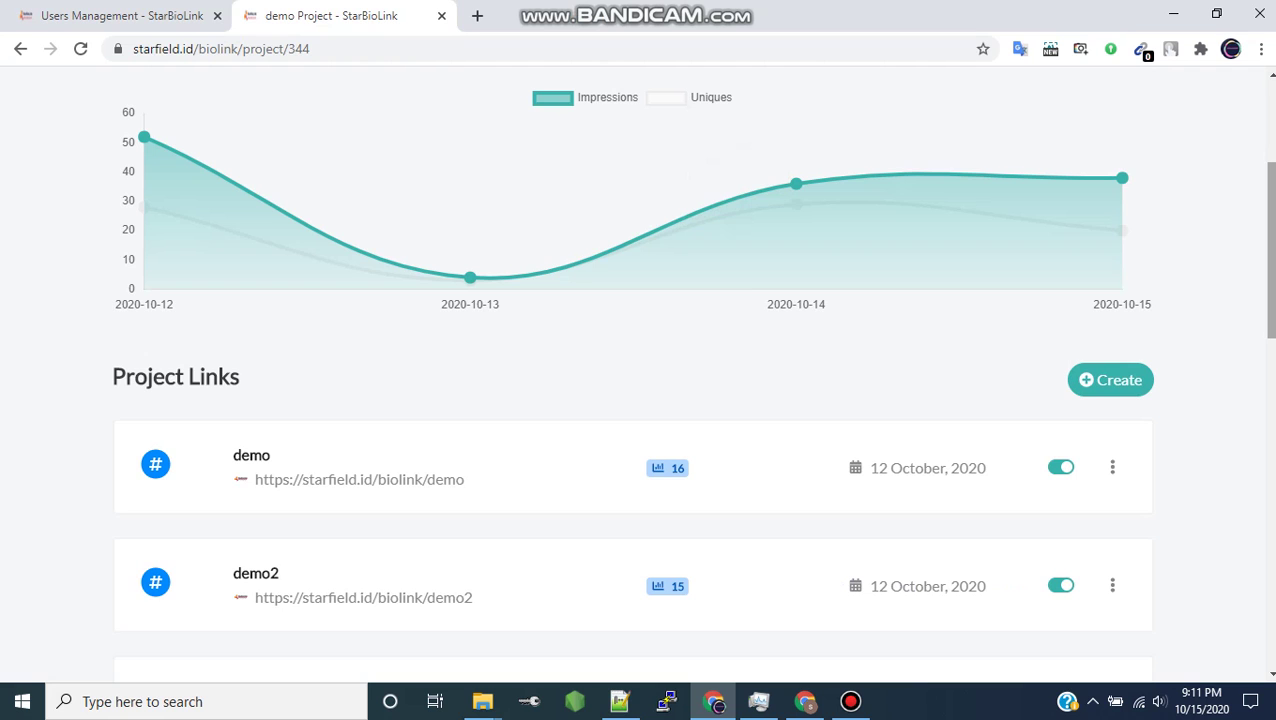
{"action": "scroll", "coordinate": [633, 400], "scroll_direction": "down", "scroll_amount": 6}
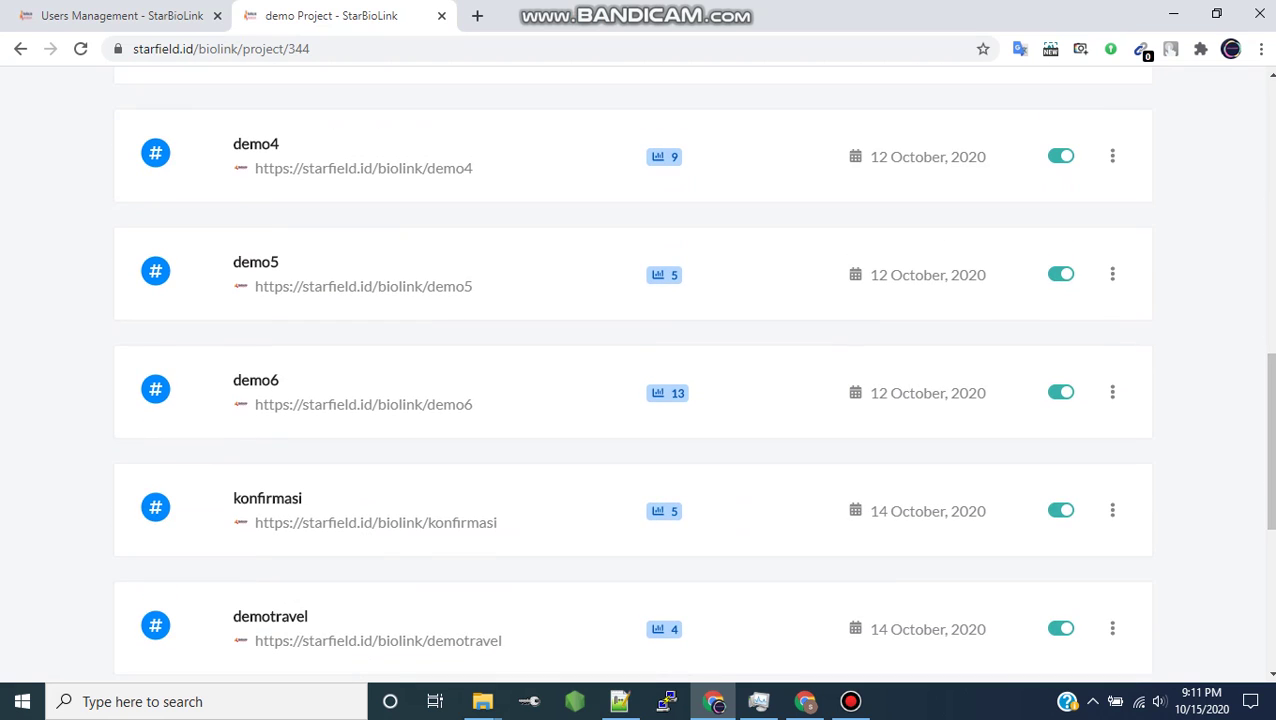
{"action": "scroll", "coordinate": [694, 383], "scroll_direction": "down", "scroll_amount": 4}
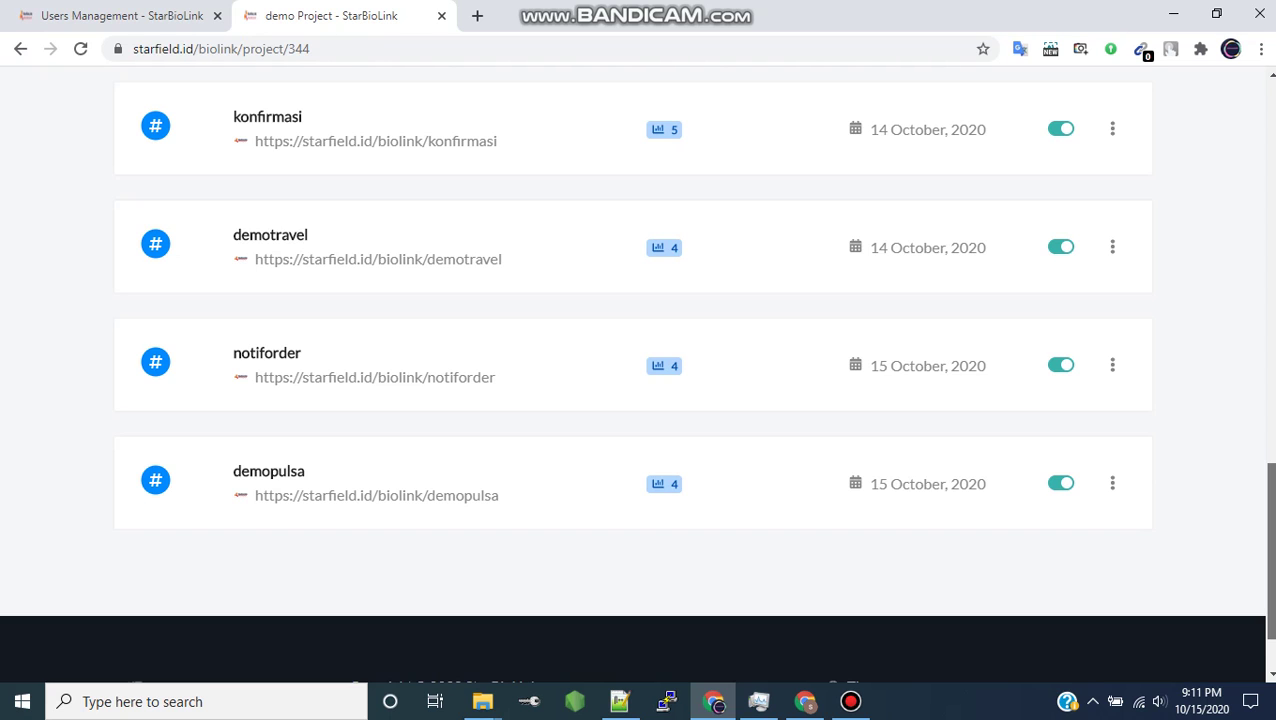
{"action": "scroll", "coordinate": [636, 375], "scroll_direction": "up", "scroll_amount": 1}
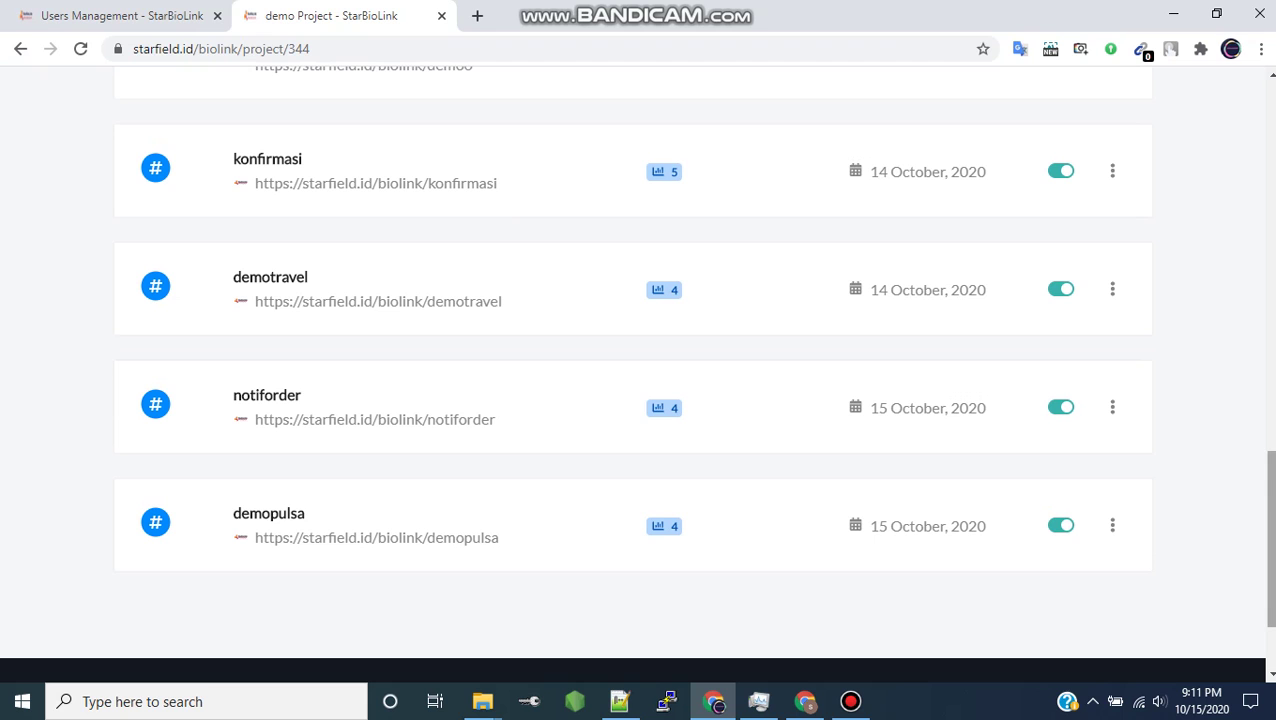
{"action": "left_click_drag", "start_coordinate": [1270, 540], "coordinate": [1270, 172]}
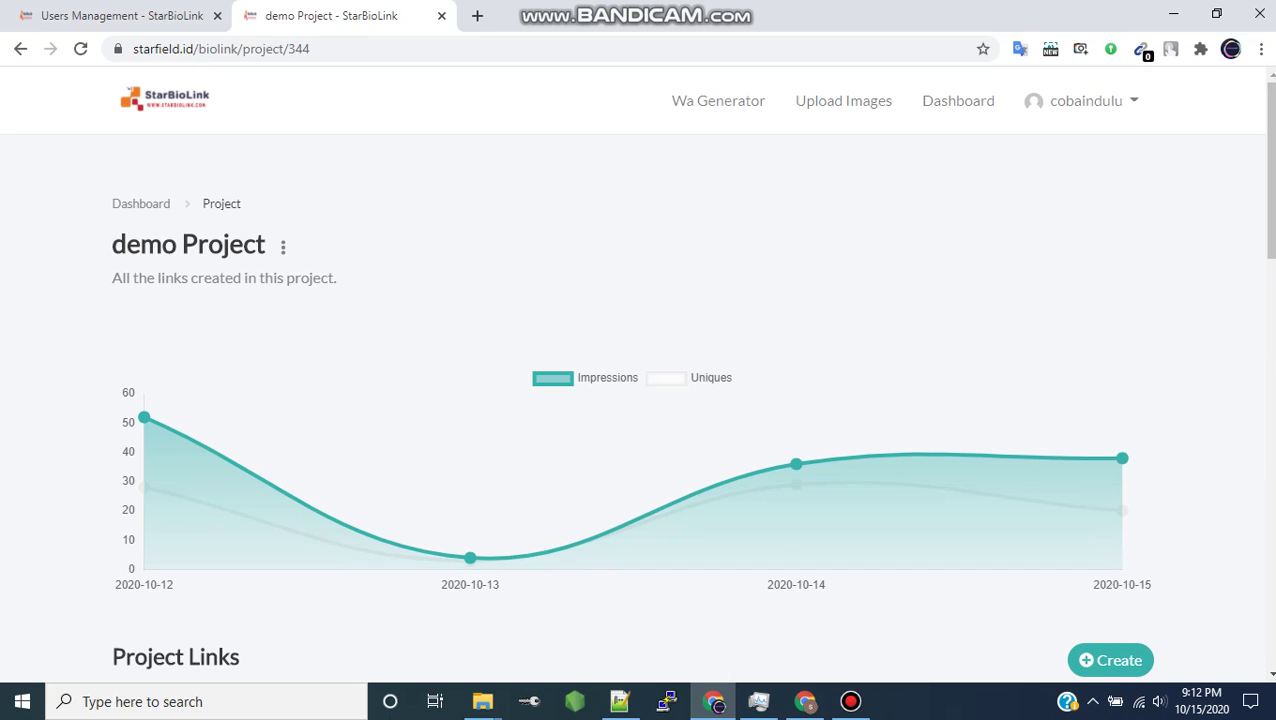
- Switch to the Admin area from the username menu to see 216 link clicks and 10 users
{"action": "left_click", "coordinate": [1086, 100]}
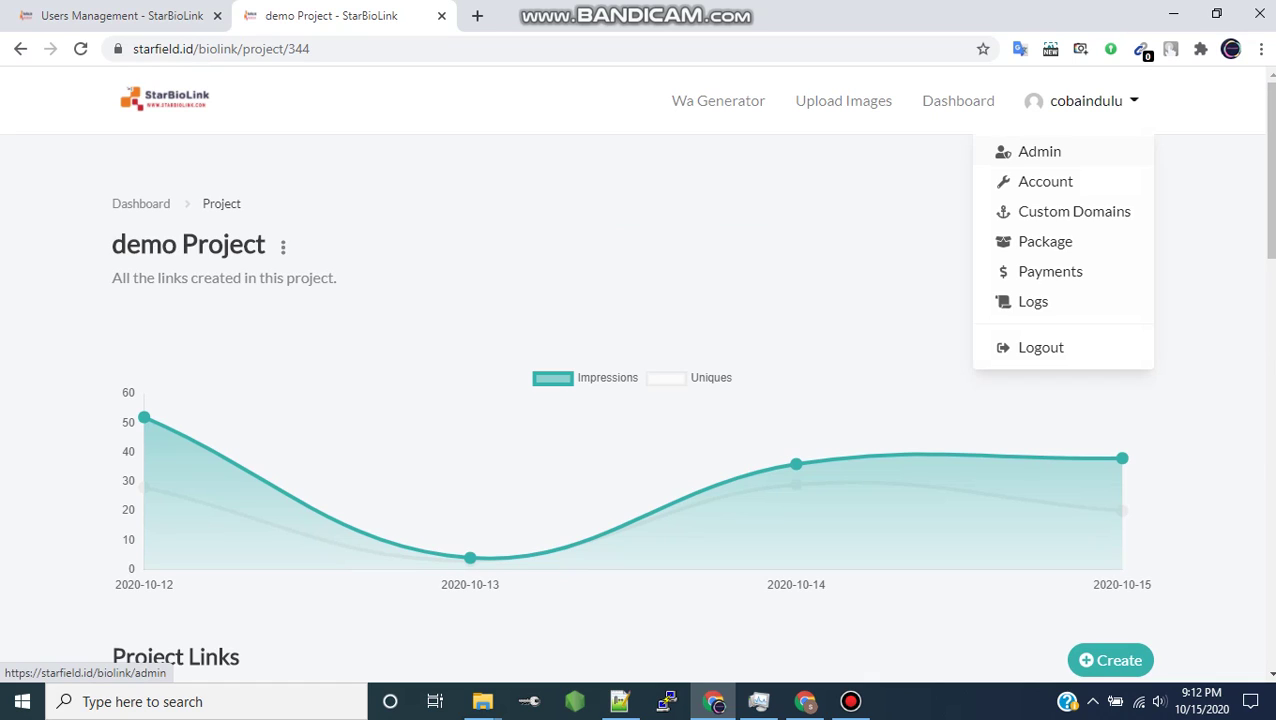
{"action": "left_click", "coordinate": [1039, 151]}
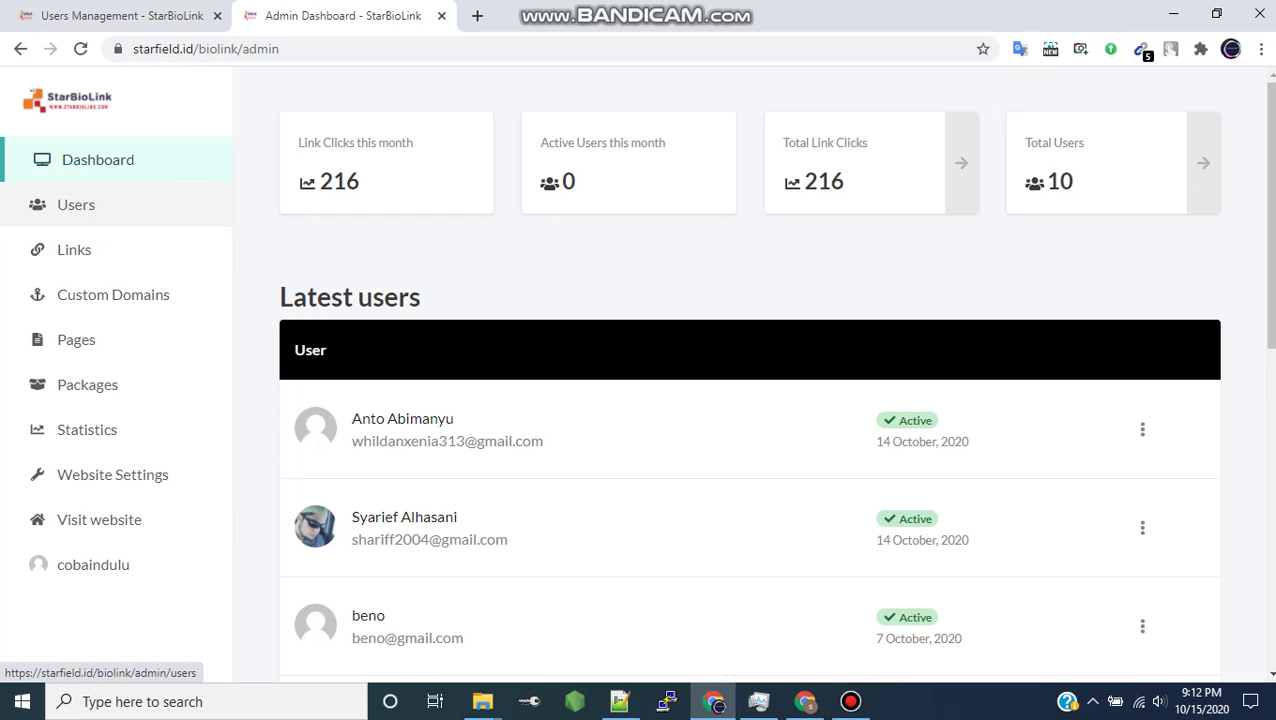
- Go to Users in the admin sidebar and review the accounts' statuses and Unlimited packages
{"action": "left_click", "coordinate": [76, 204]}
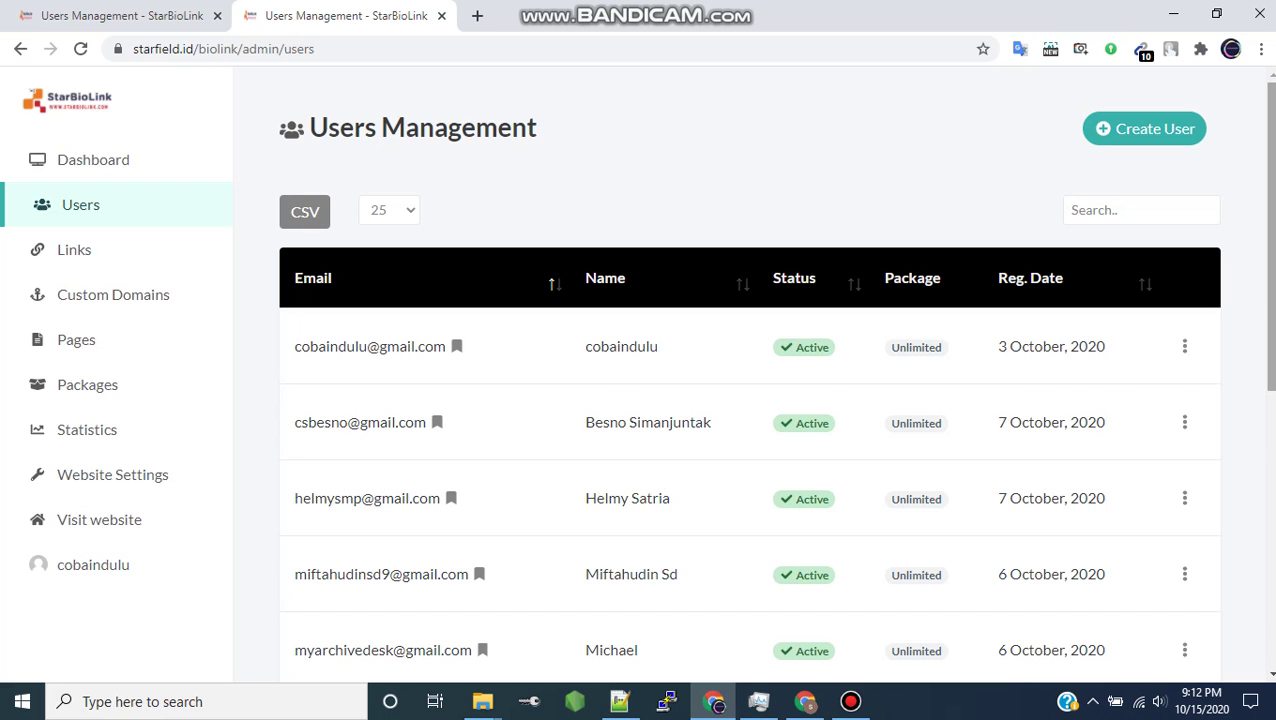
{"action": "scroll", "coordinate": [750, 400], "scroll_direction": "down", "scroll_amount": 4}
{"action": "scroll", "coordinate": [750, 400], "scroll_direction": "up", "scroll_amount": 4}
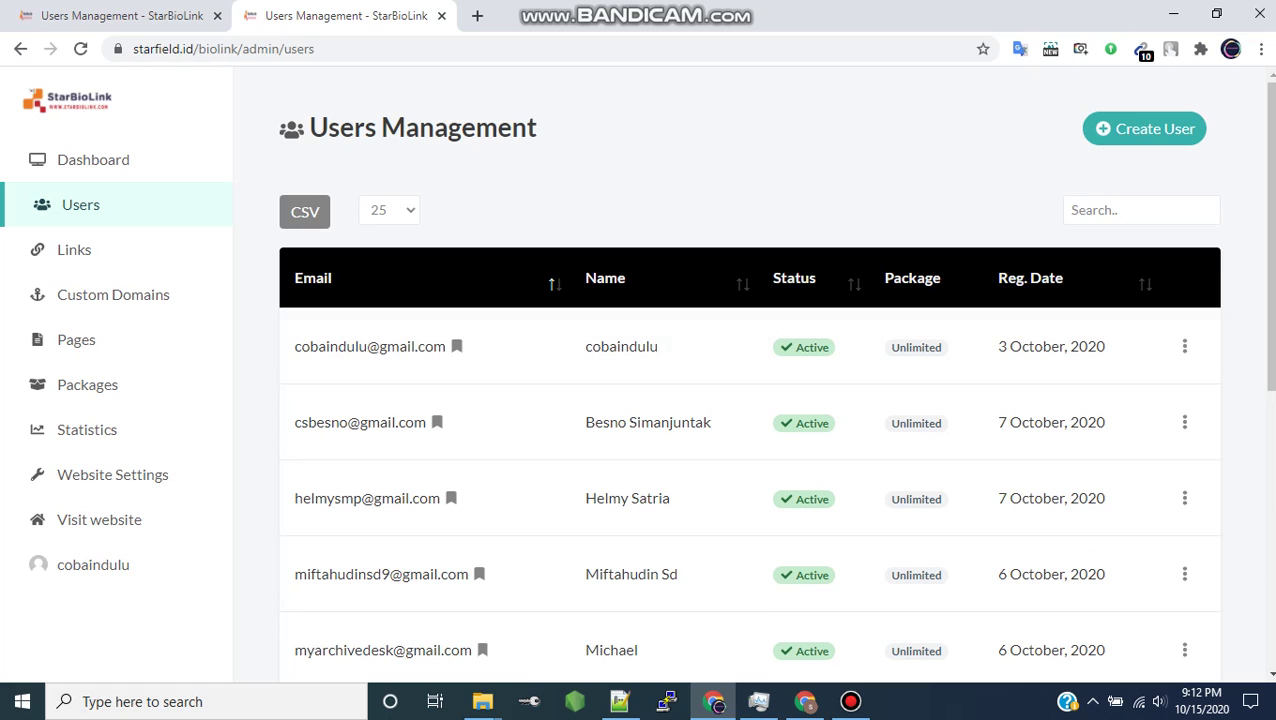
- Create a new user account, entering the user's name, e-mail address and a password
{"action": "left_click", "coordinate": [1145, 128]}
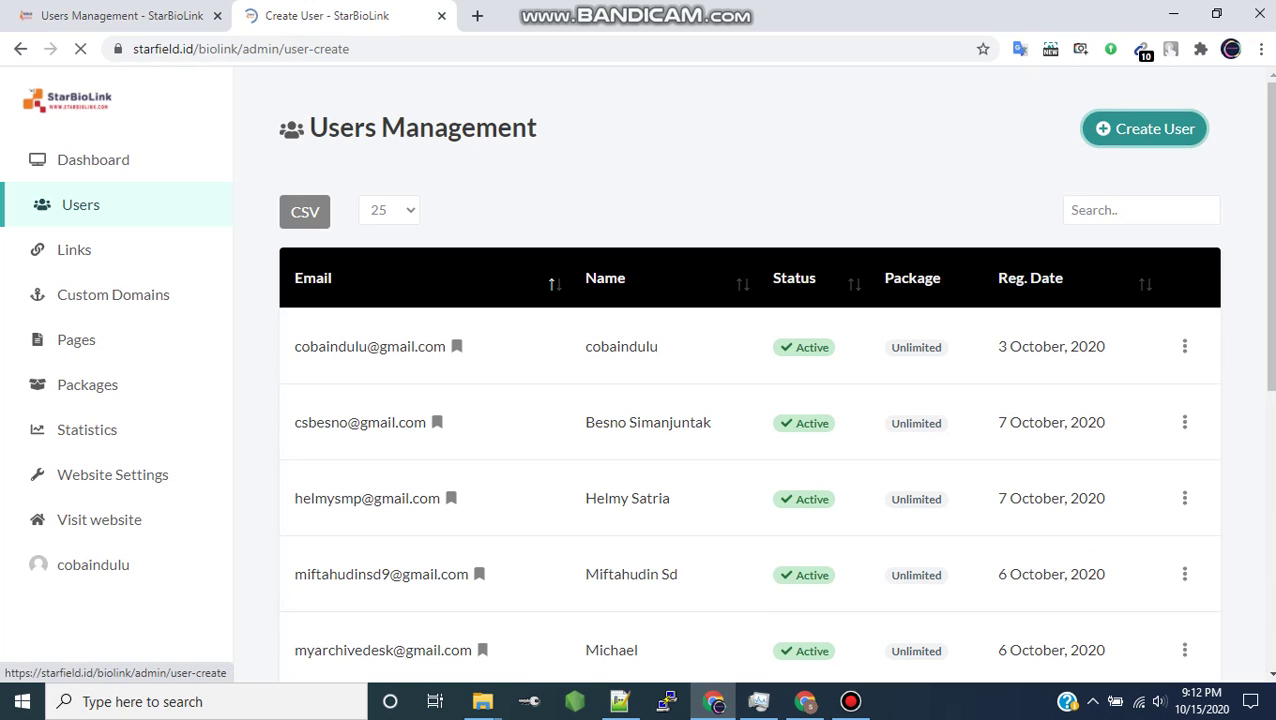
{"action": "left_click", "coordinate": [330, 260]}
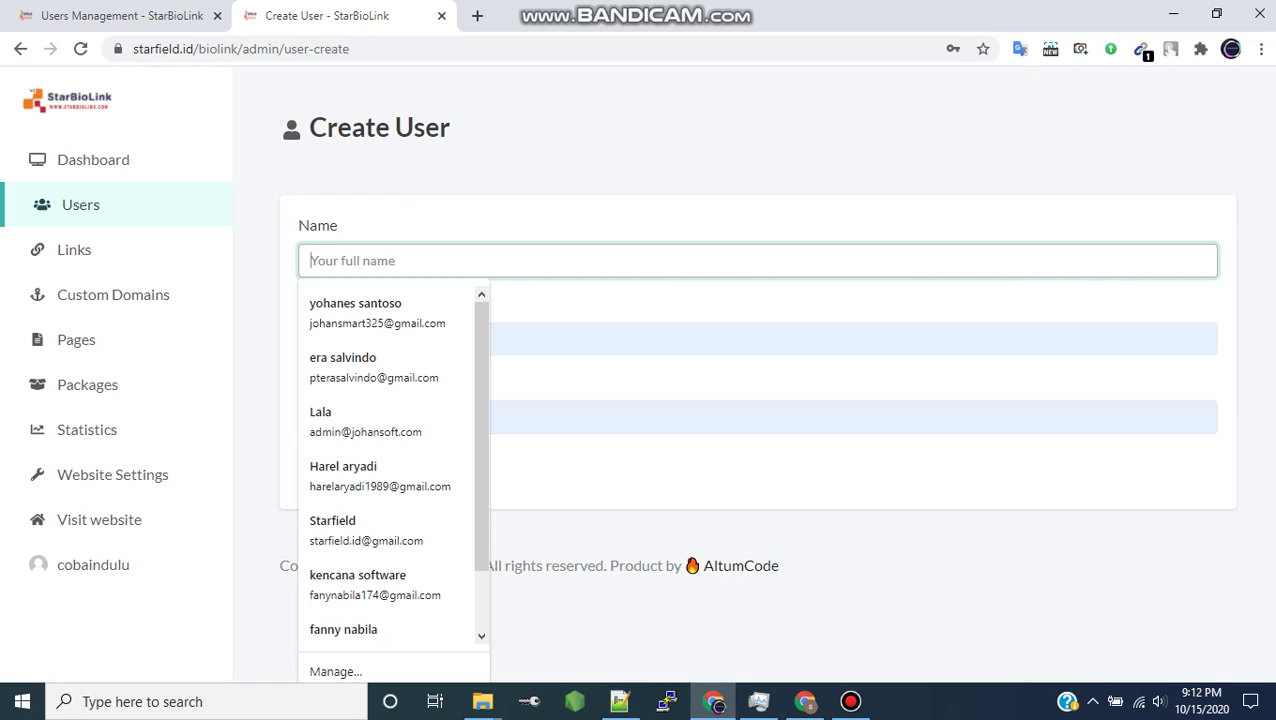
{"action": "type", "text": "boni"}
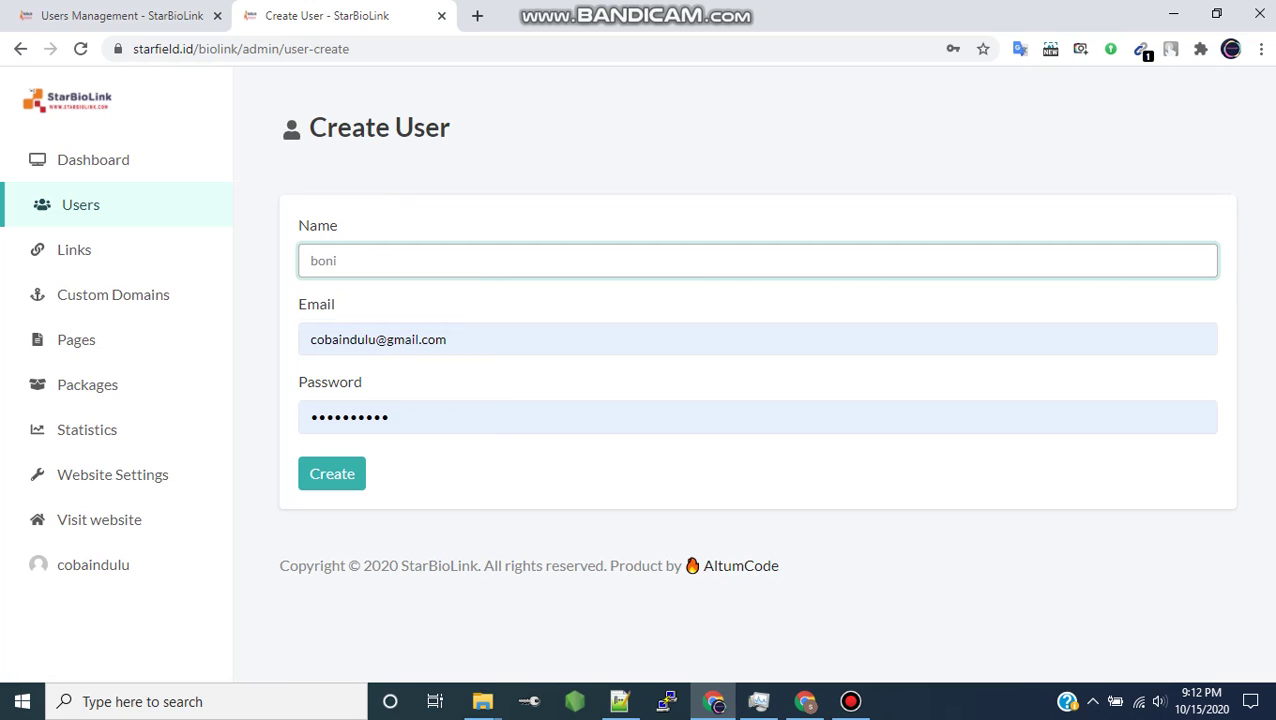
{"action": "key", "text": "Tab"}
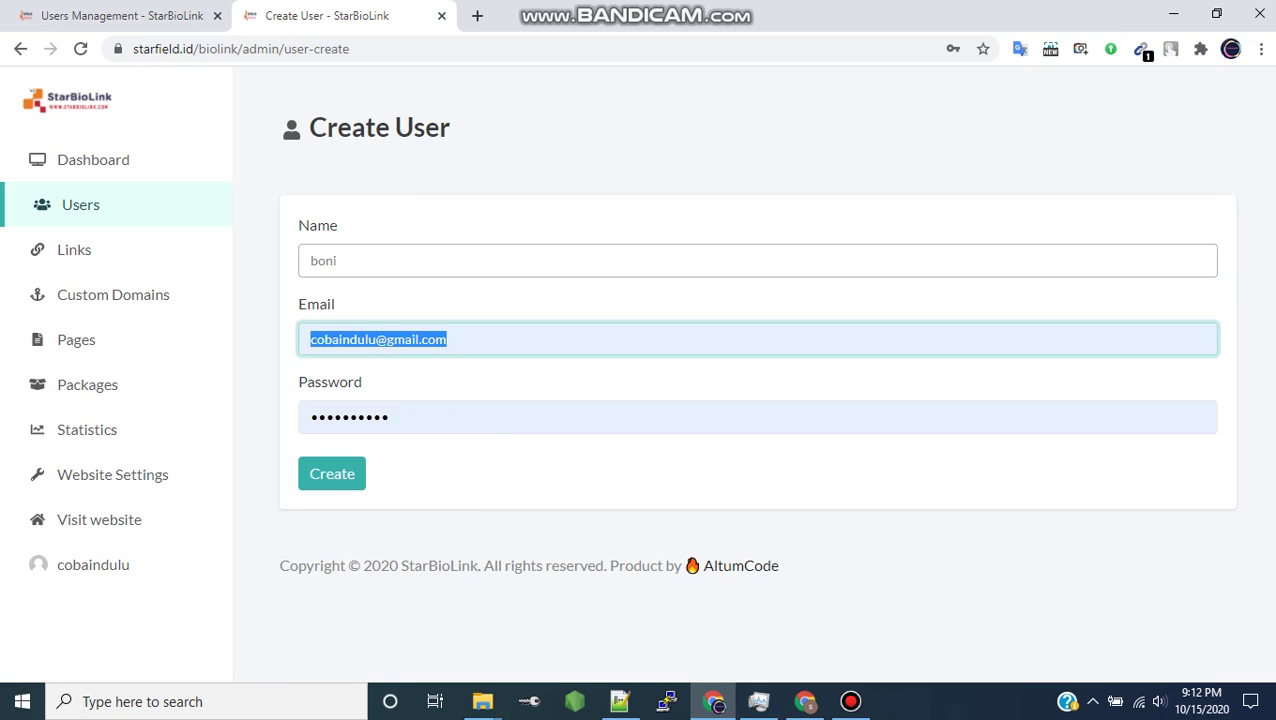
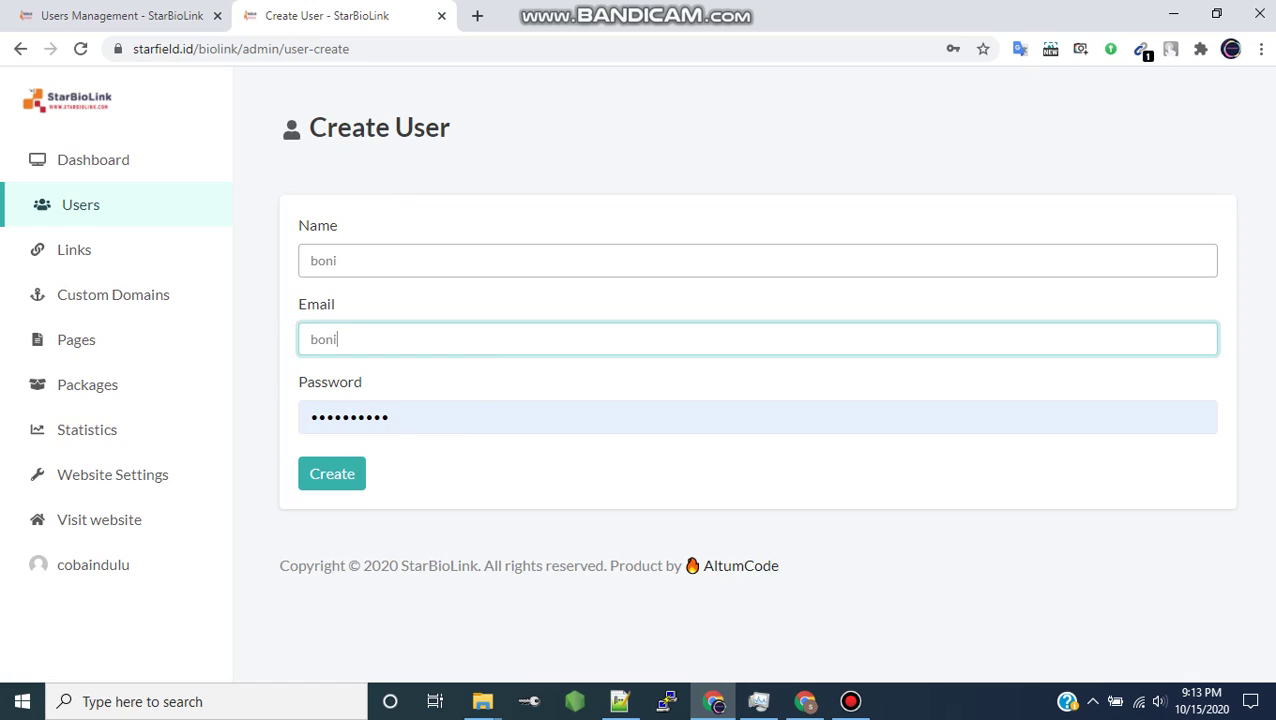
{"action": "key", "text": "Tab"}
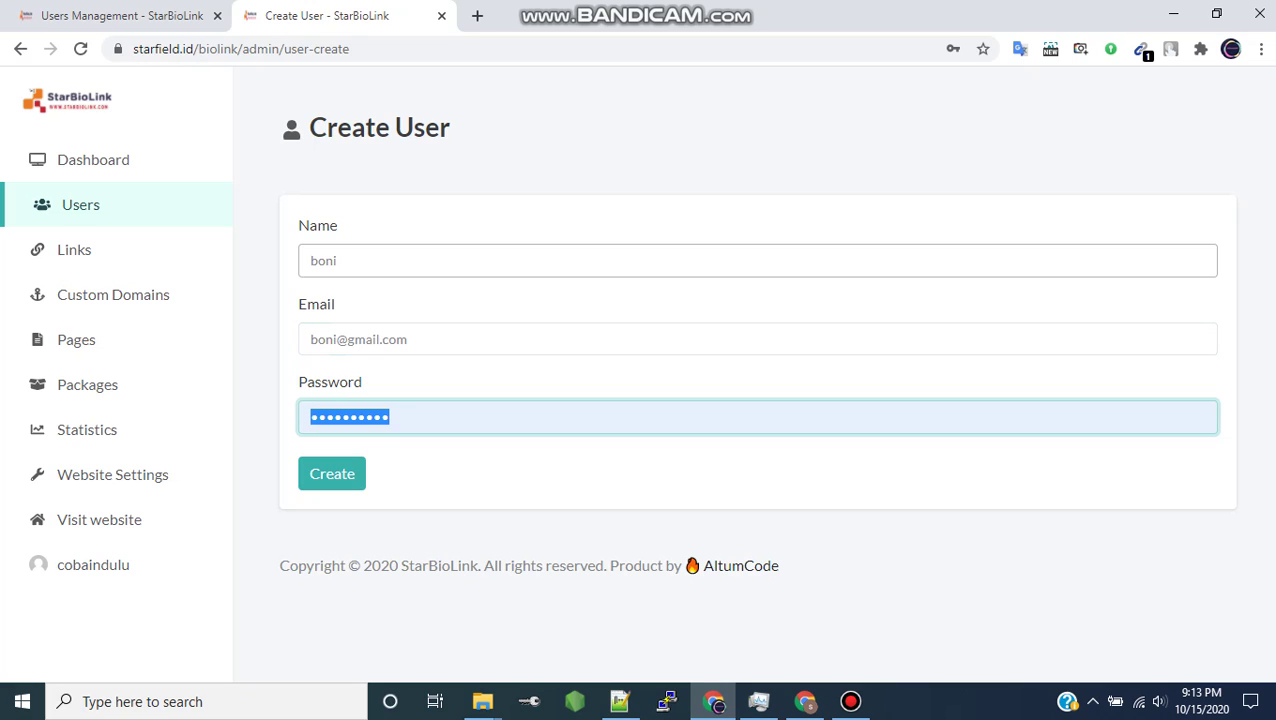
{"action": "type", "text": "123456"}
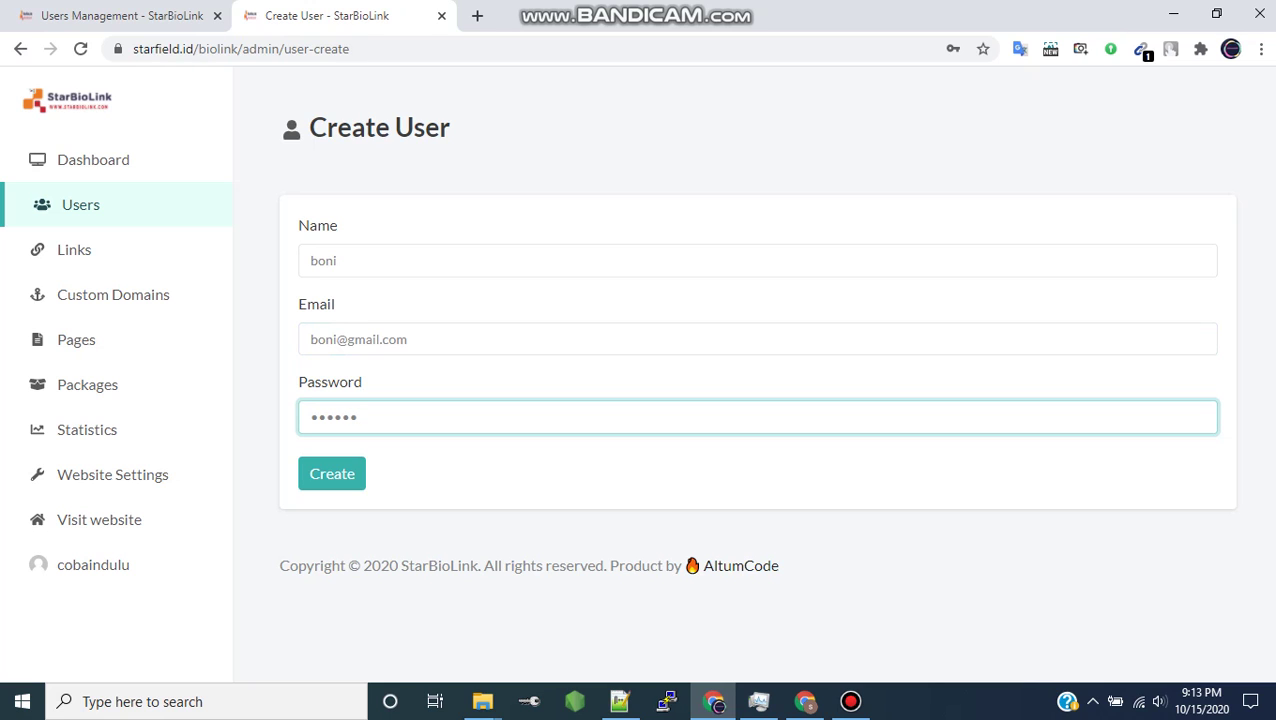
{"action": "key", "text": "Return"}
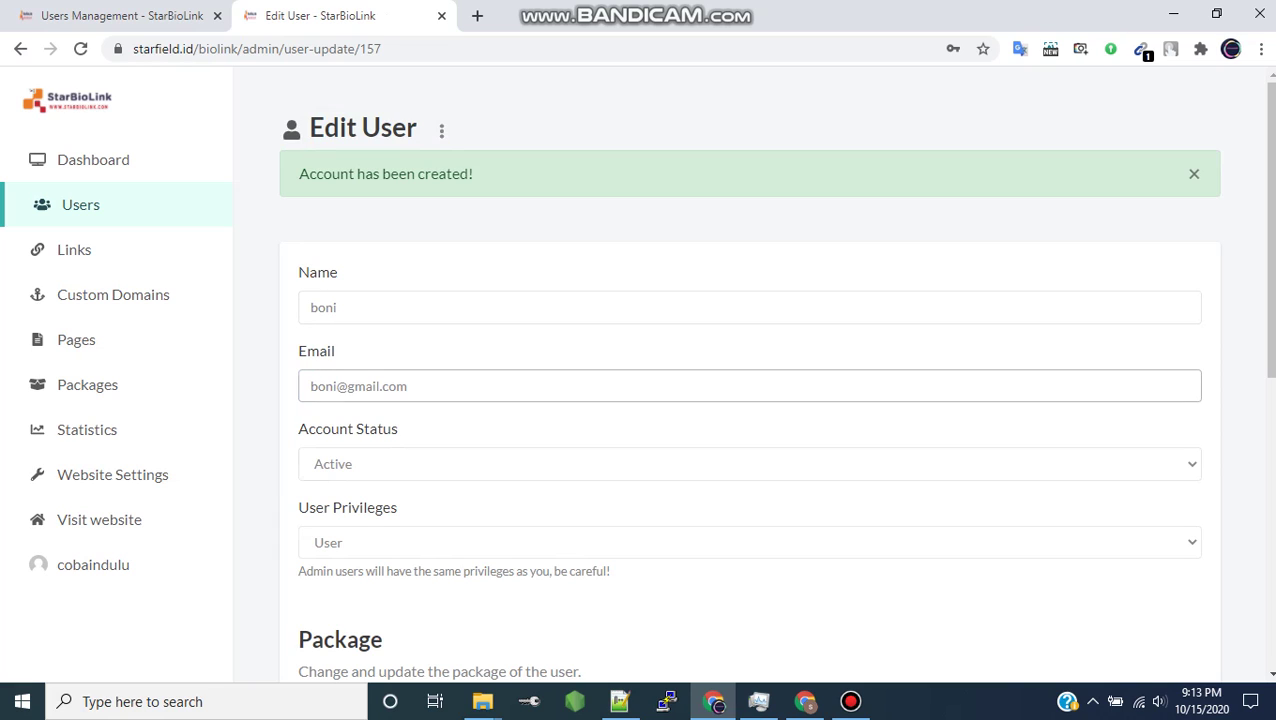
- Keep the new account's status Active and bring up its Current Package choices
{"action": "left_click", "coordinate": [749, 463]}
{"action": "left_click", "coordinate": [749, 487]}
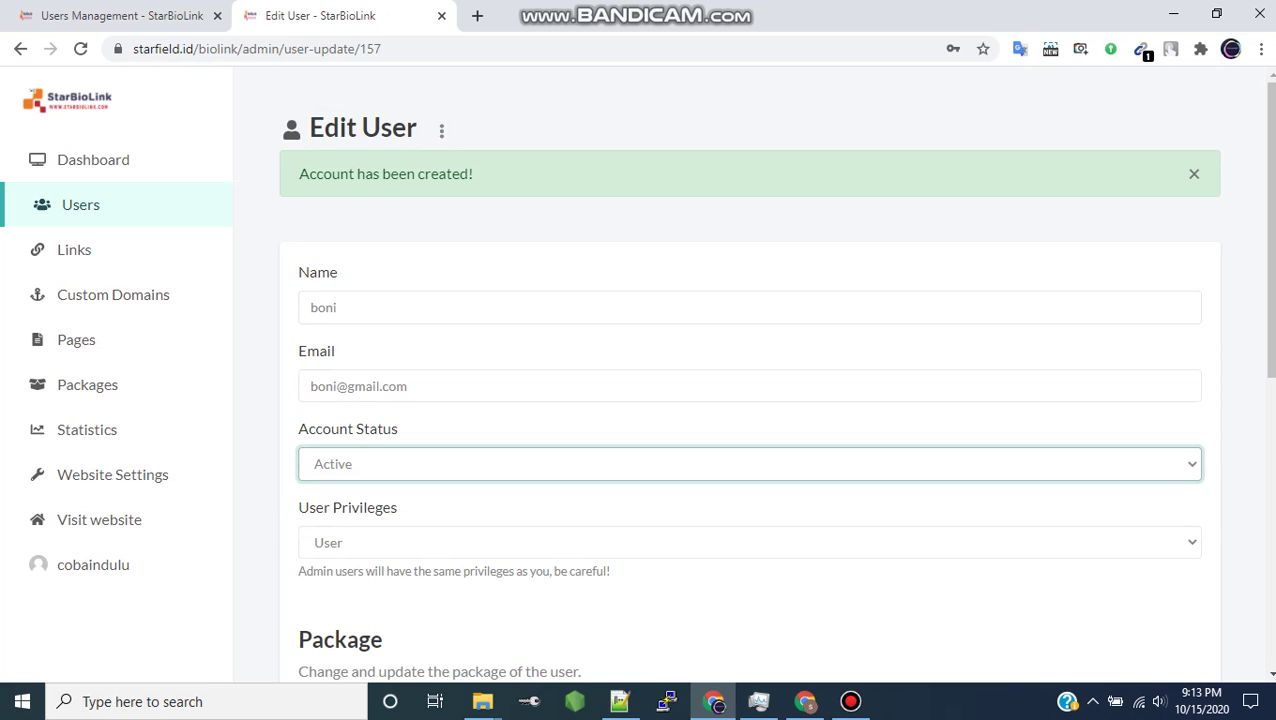
{"action": "left_click_drag", "start_coordinate": [1268, 230], "coordinate": [1268, 308]}
{"action": "scroll", "coordinate": [749, 380], "scroll_direction": "down", "scroll_amount": 2}
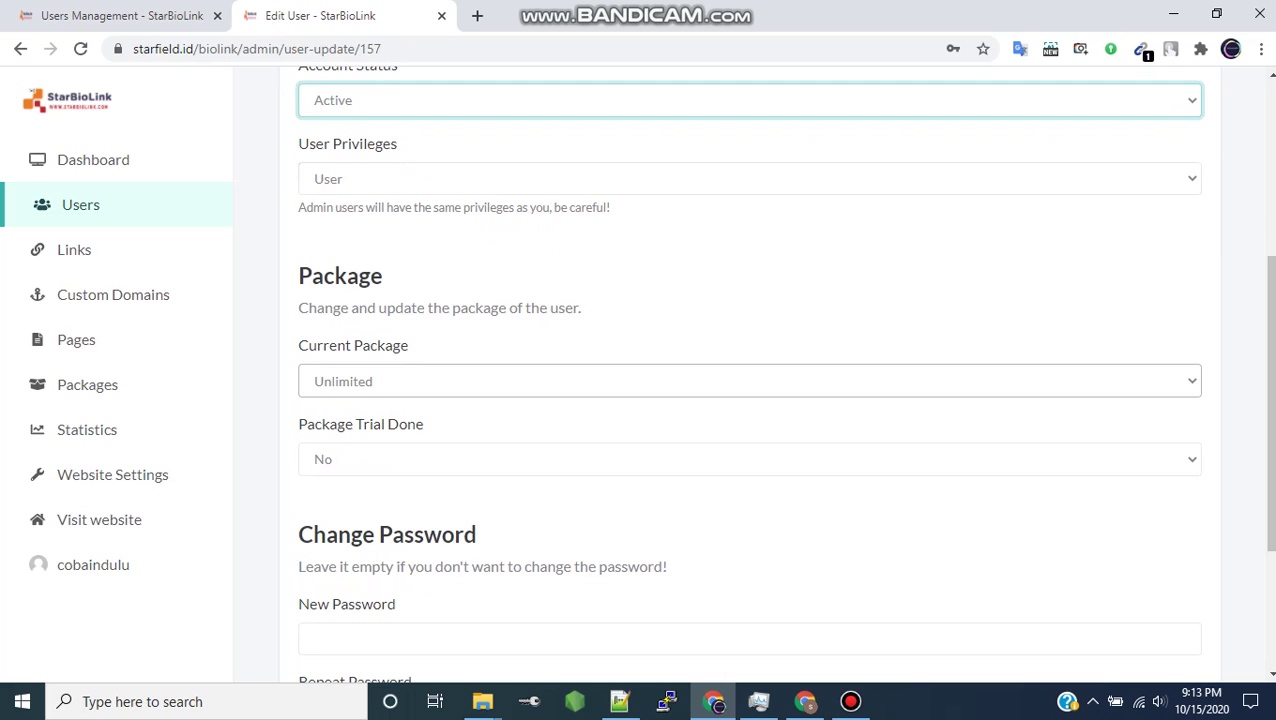
{"action": "left_click", "coordinate": [749, 381]}
- Set Current Package to Trial and Package Trial Done to Yes
{"action": "key", "text": "Down"}
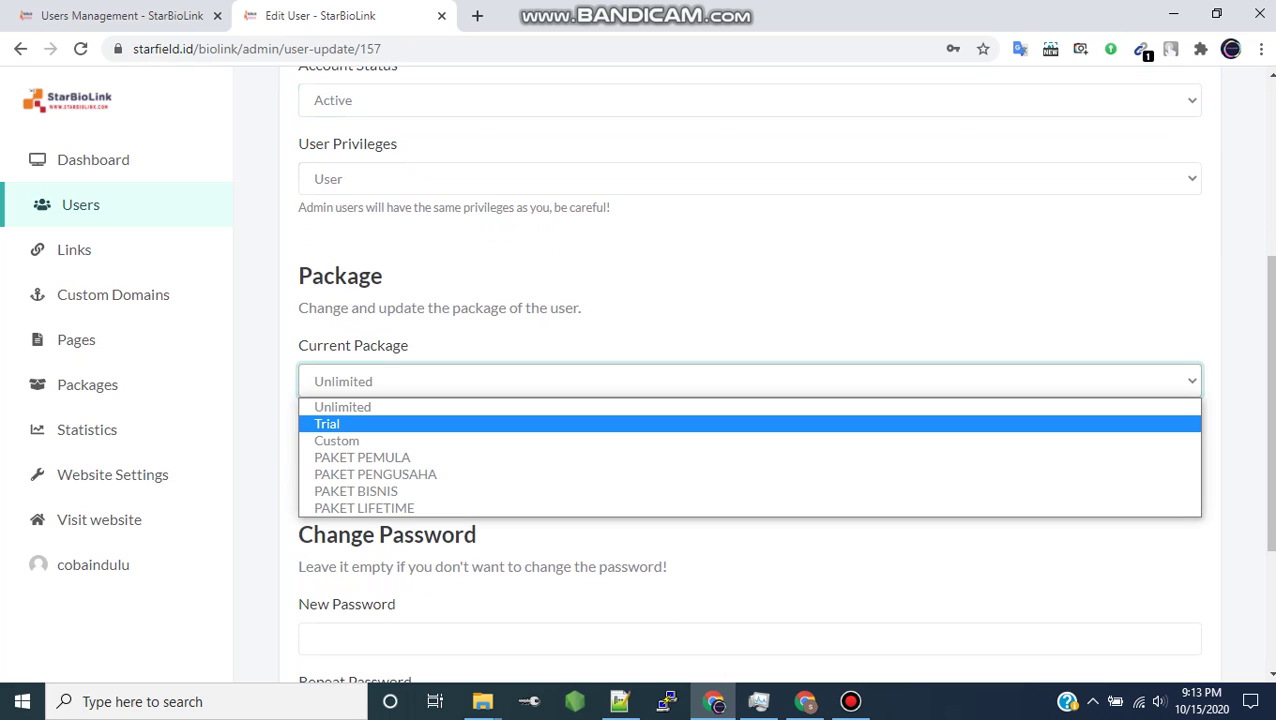
{"action": "key", "text": "Return"}
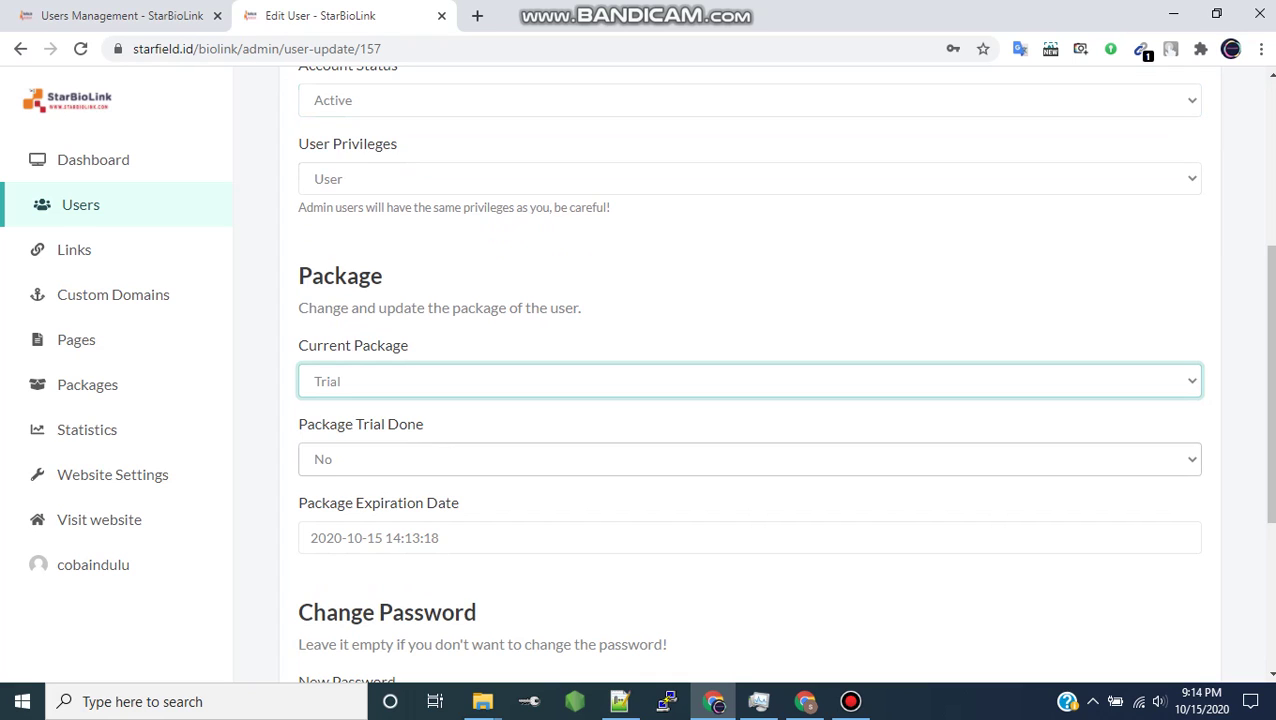
{"action": "left_click", "coordinate": [750, 459]}
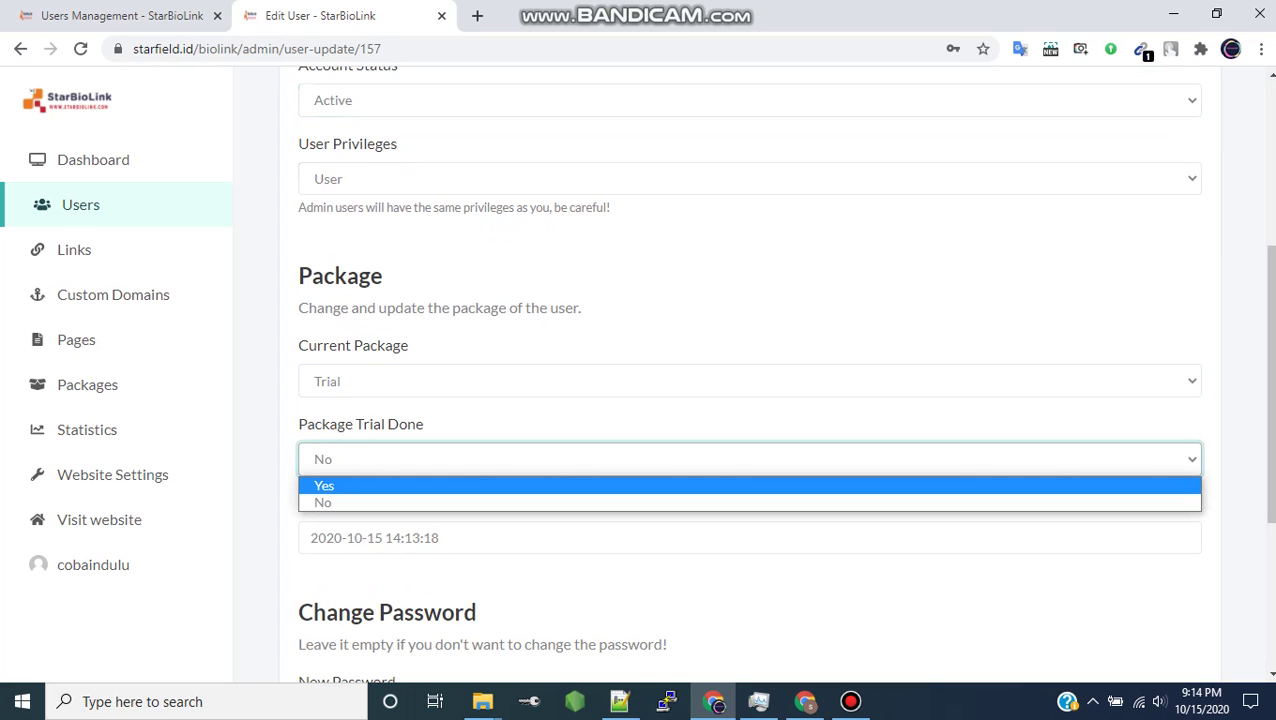
{"action": "key", "text": "Return"}
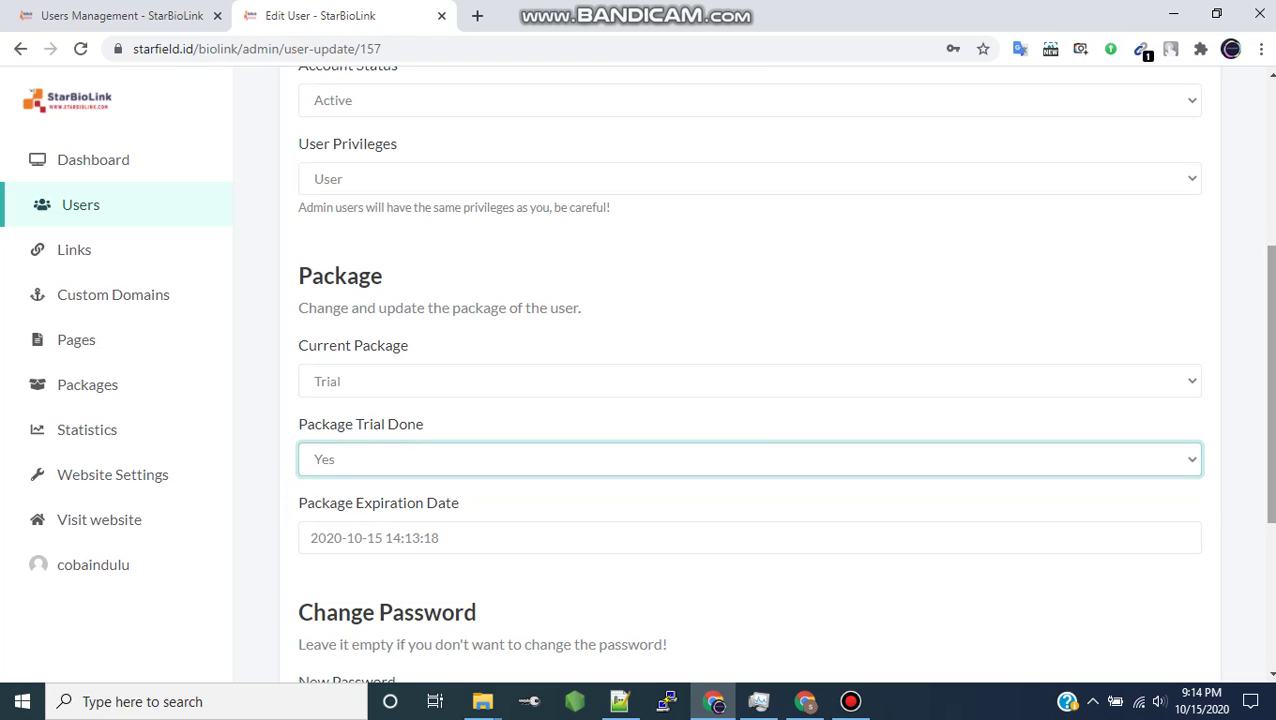
{"action": "scroll", "coordinate": [750, 400], "scroll_direction": "down", "scroll_amount": 2}
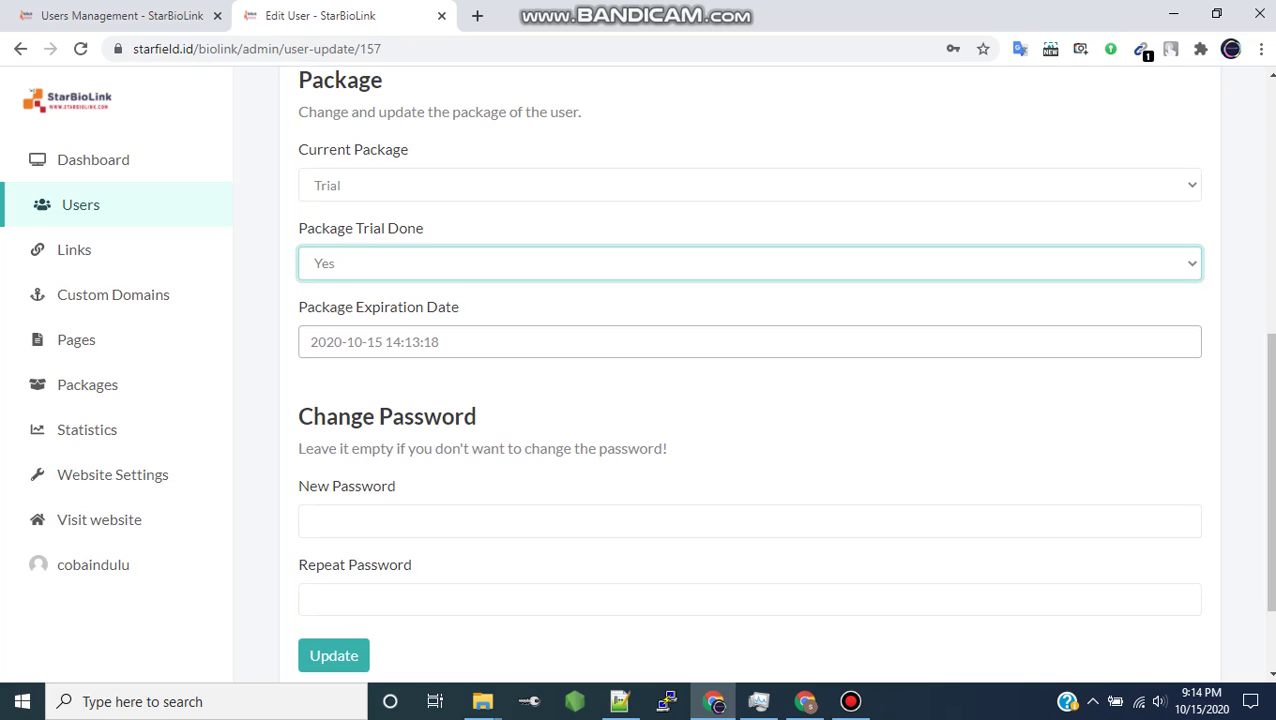
- Set the Package Expiration Date to 18 October 2020 and Update the user
{"action": "left_click", "coordinate": [440, 342]}
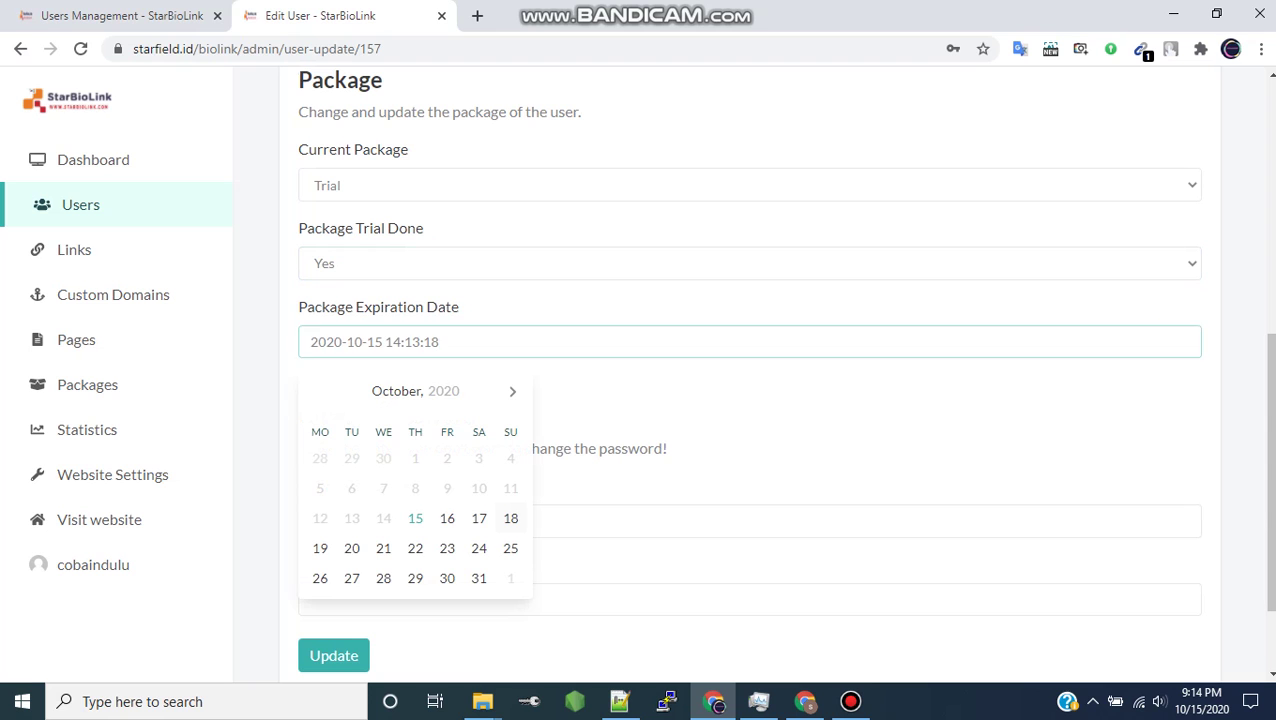
{"action": "left_click", "coordinate": [510, 518]}
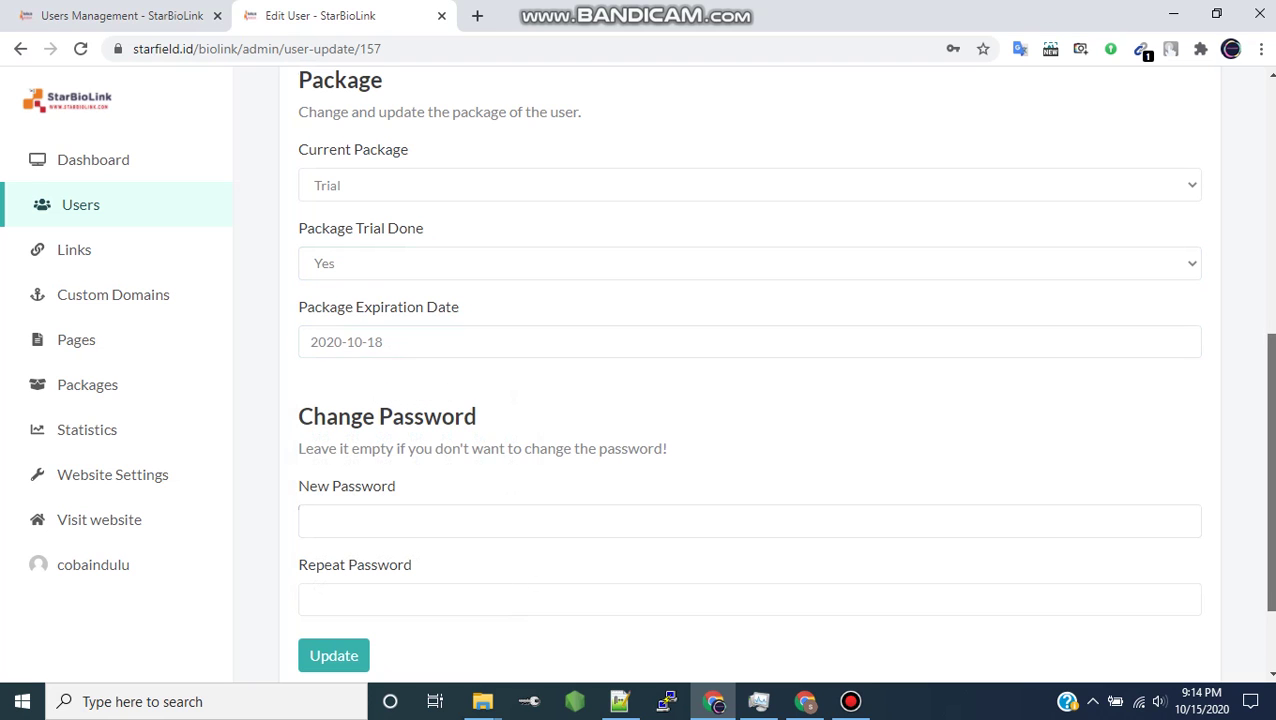
{"action": "scroll", "coordinate": [750, 400], "scroll_direction": "up", "scroll_amount": 5}
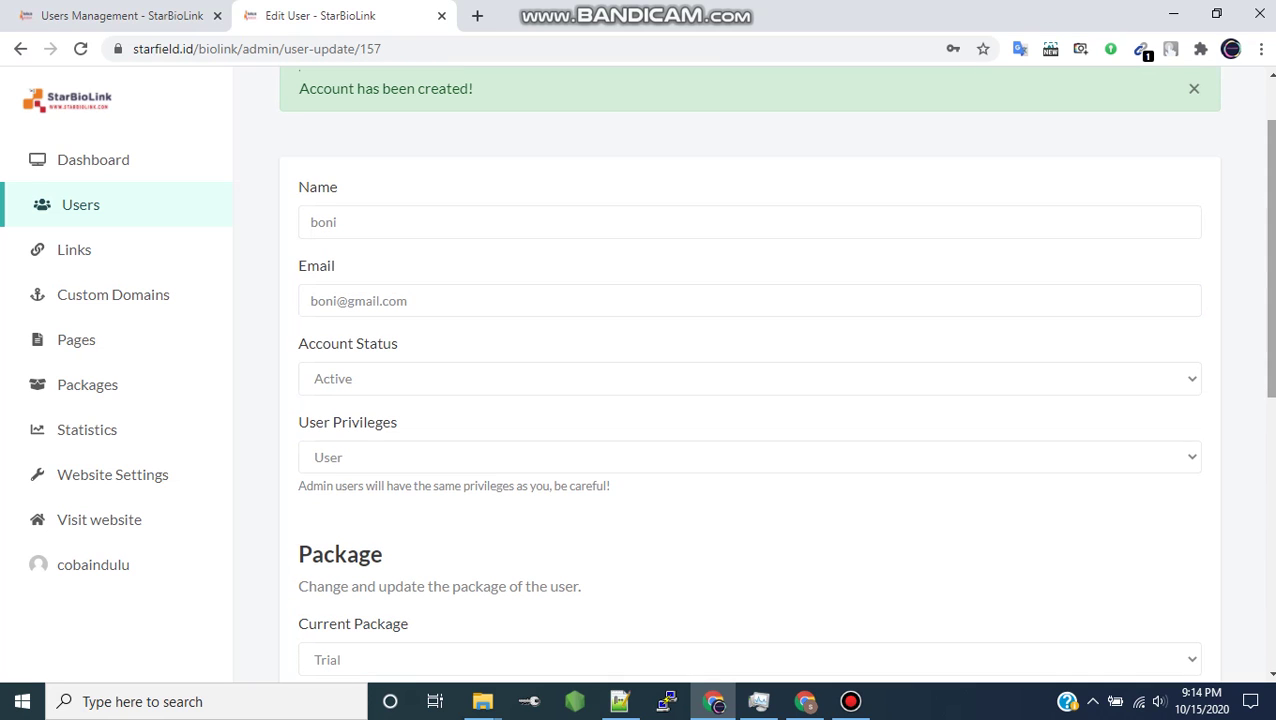
{"action": "scroll", "coordinate": [750, 400], "scroll_direction": "down", "scroll_amount": 5}
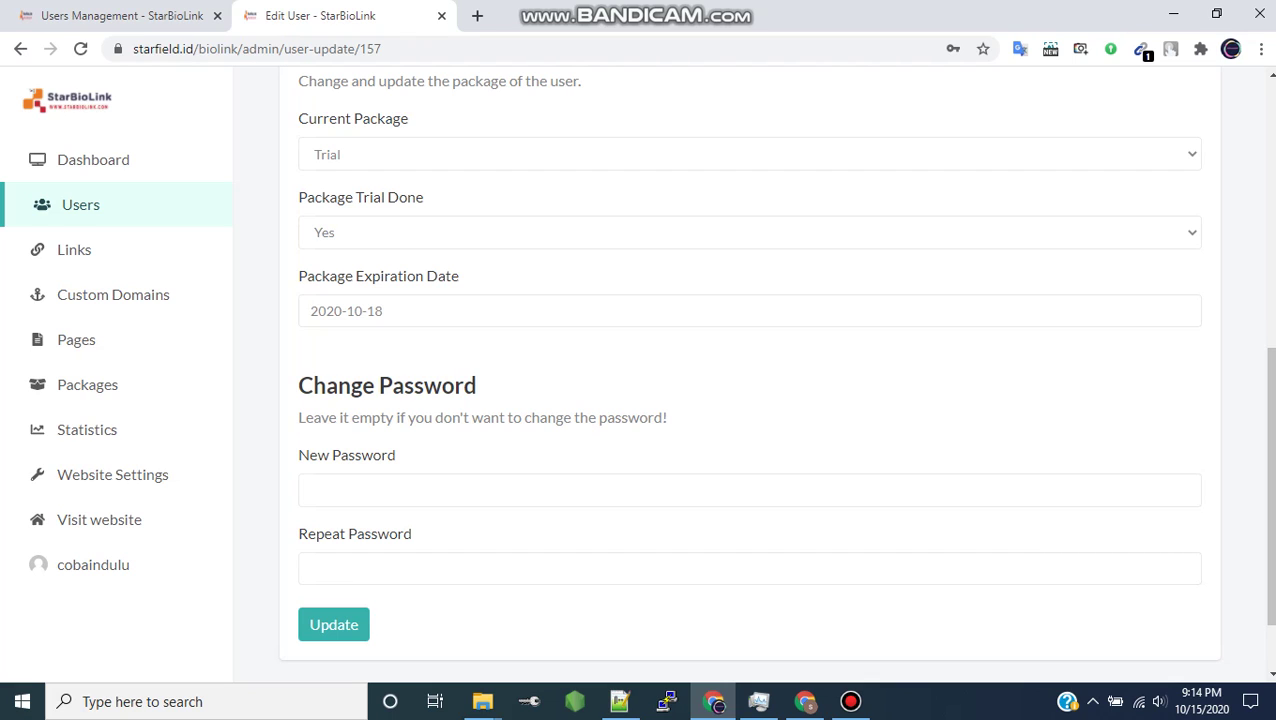
{"action": "left_click", "coordinate": [333, 624]}
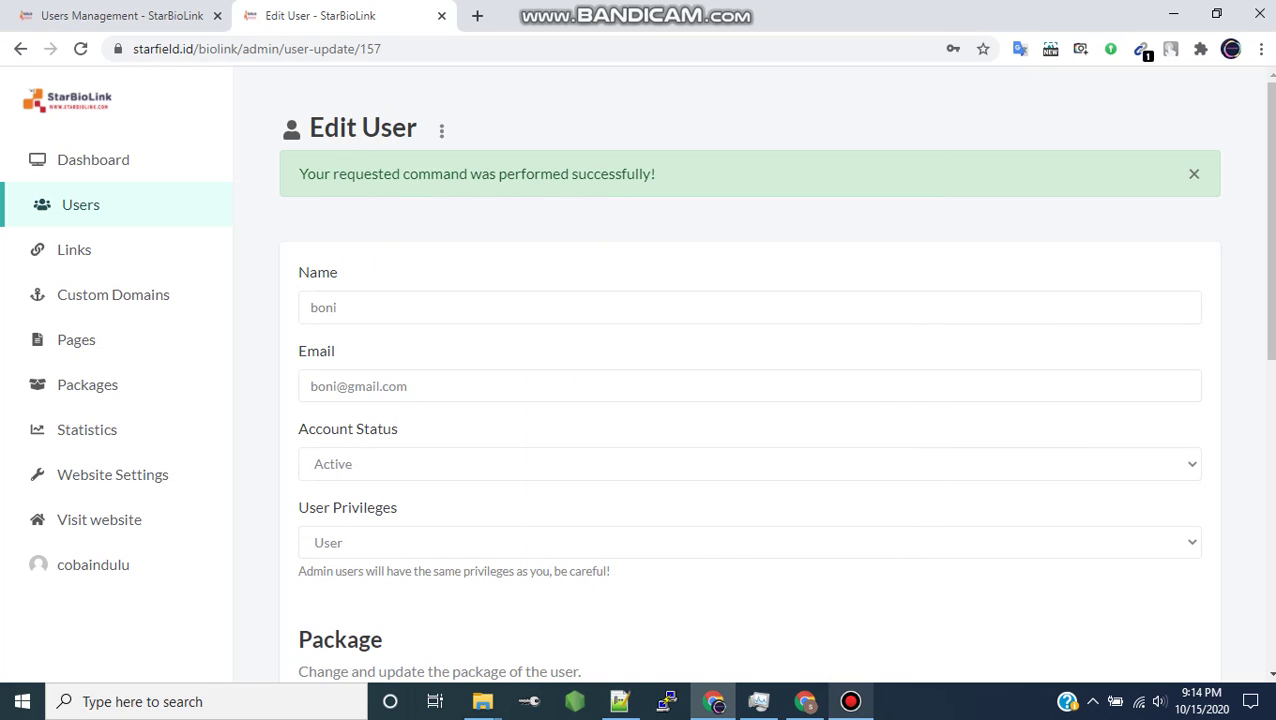
{"action": "scroll", "coordinate": [1268, 220], "scroll_direction": "down", "scroll_amount": 2}
{"action": "scroll", "coordinate": [1268, 220], "scroll_direction": "up", "scroll_amount": 2}
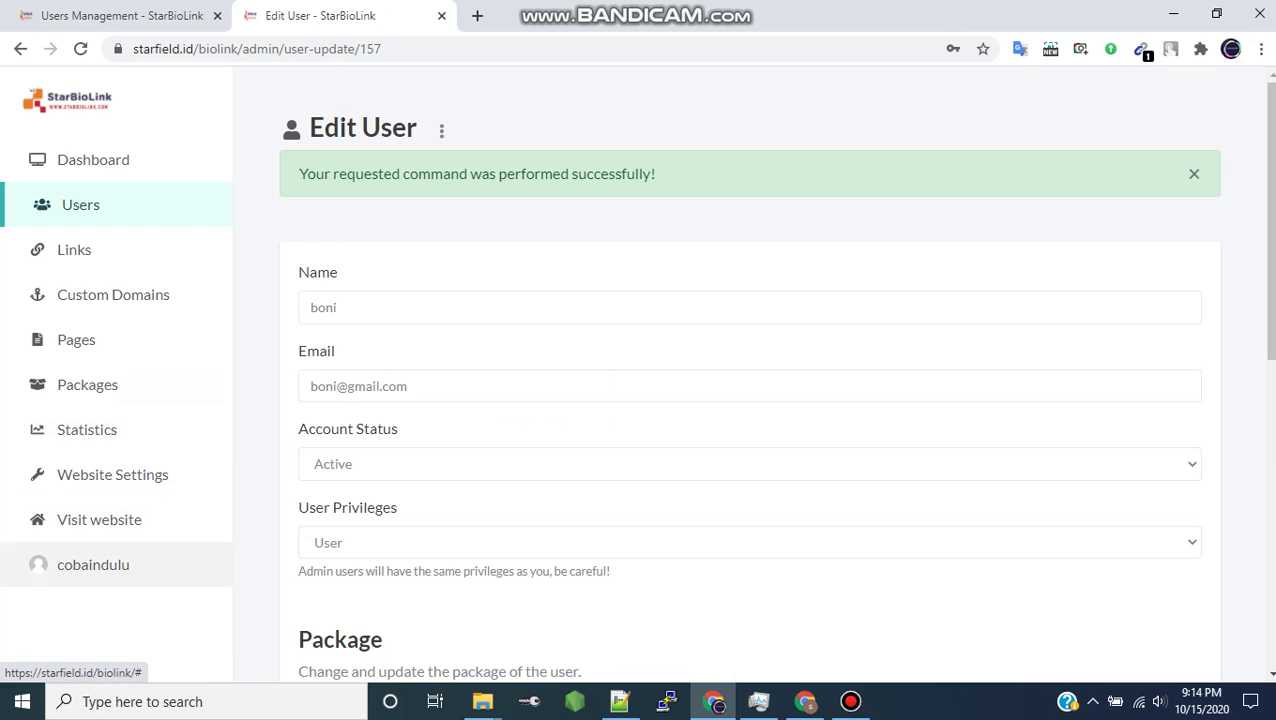
- Log out of the admin account and close the leftover user management tab
{"action": "left_click", "coordinate": [93, 564]}
{"action": "left_click", "coordinate": [148, 638]}
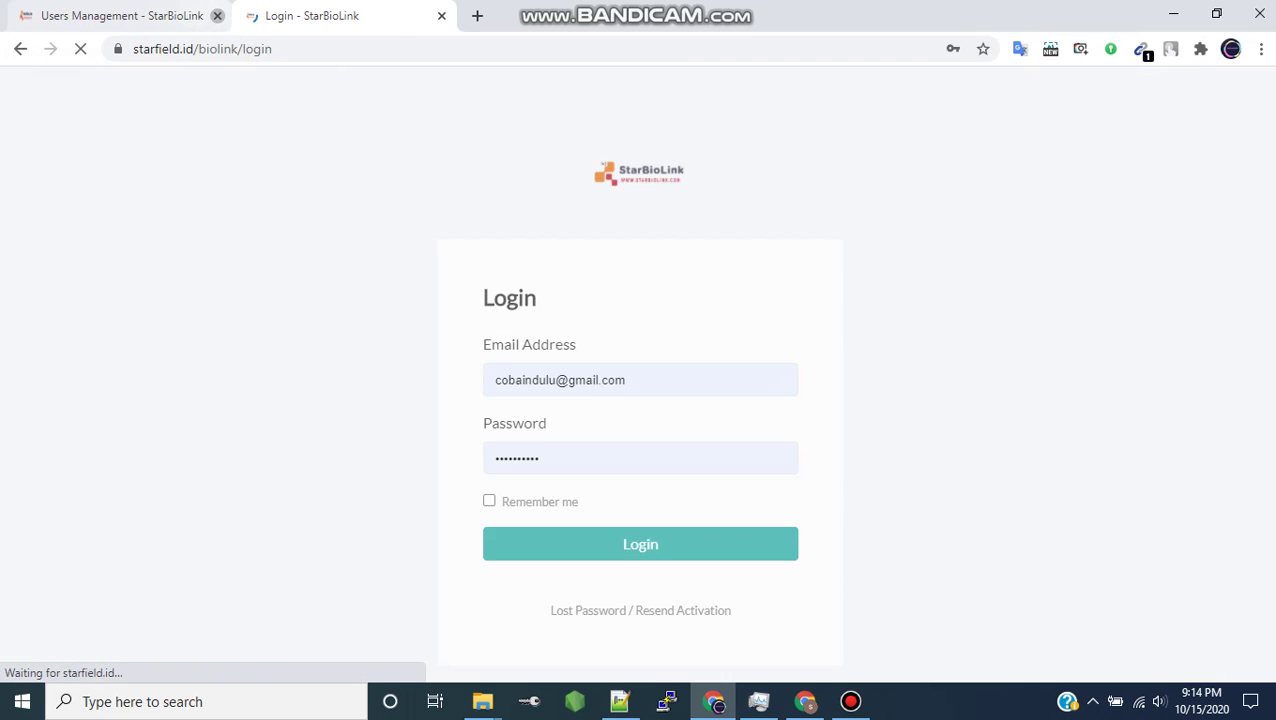
{"action": "left_click", "coordinate": [217, 15]}
- Log in as the new trial user with their e-mail address and password
{"action": "triple_click", "coordinate": [562, 380]}
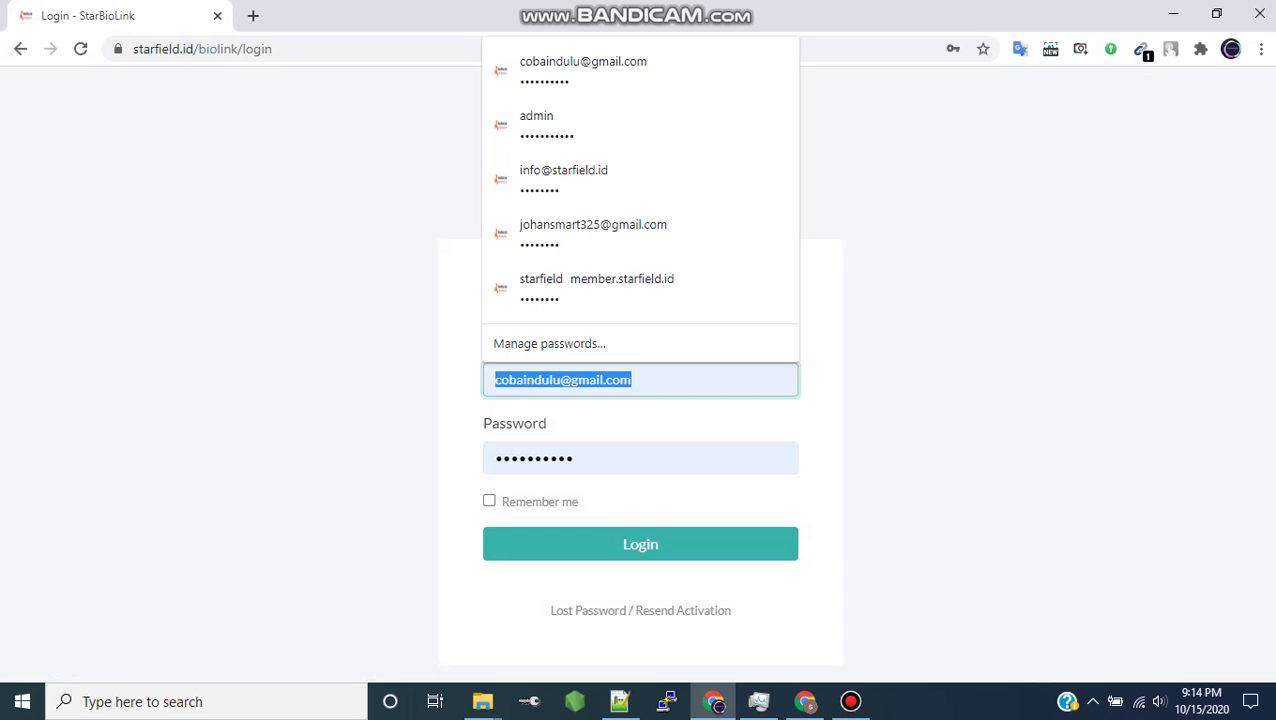
{"action": "type", "text": "boni"}
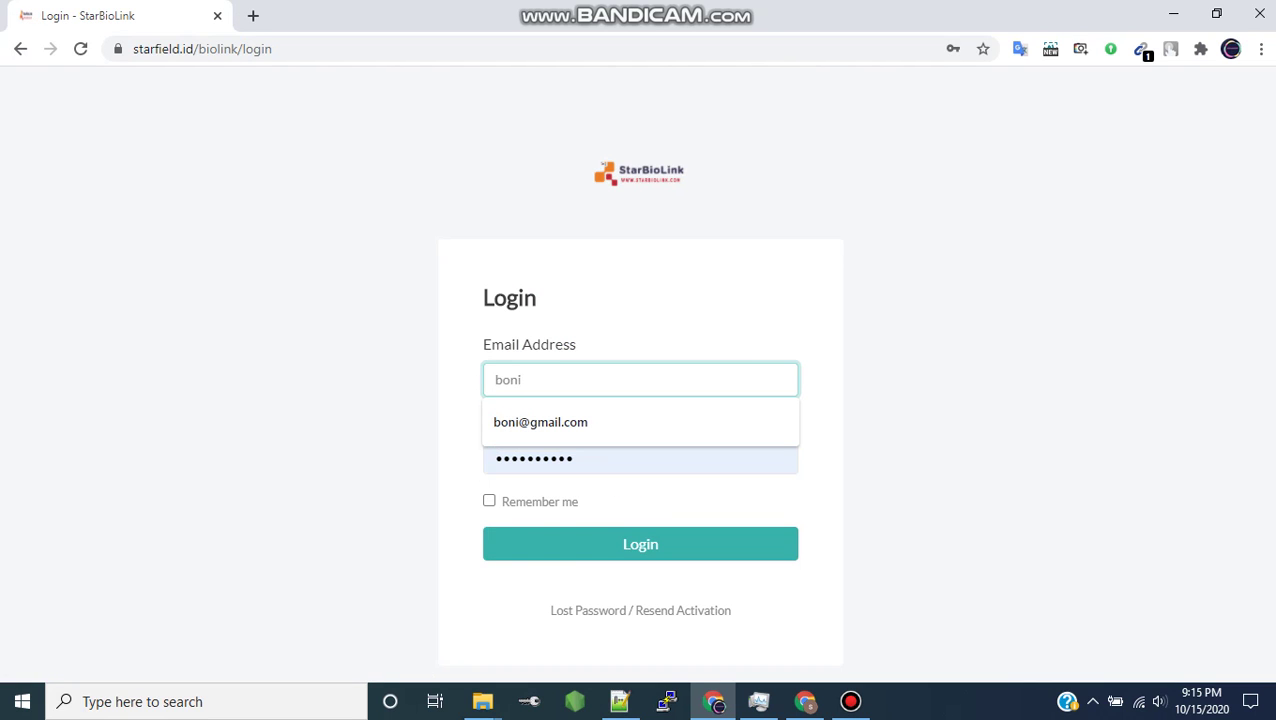
{"action": "key", "text": "Down"}
{"action": "key", "text": "Return"}
{"action": "key", "text": "Tab"}
{"action": "type", "text": "••••••"}
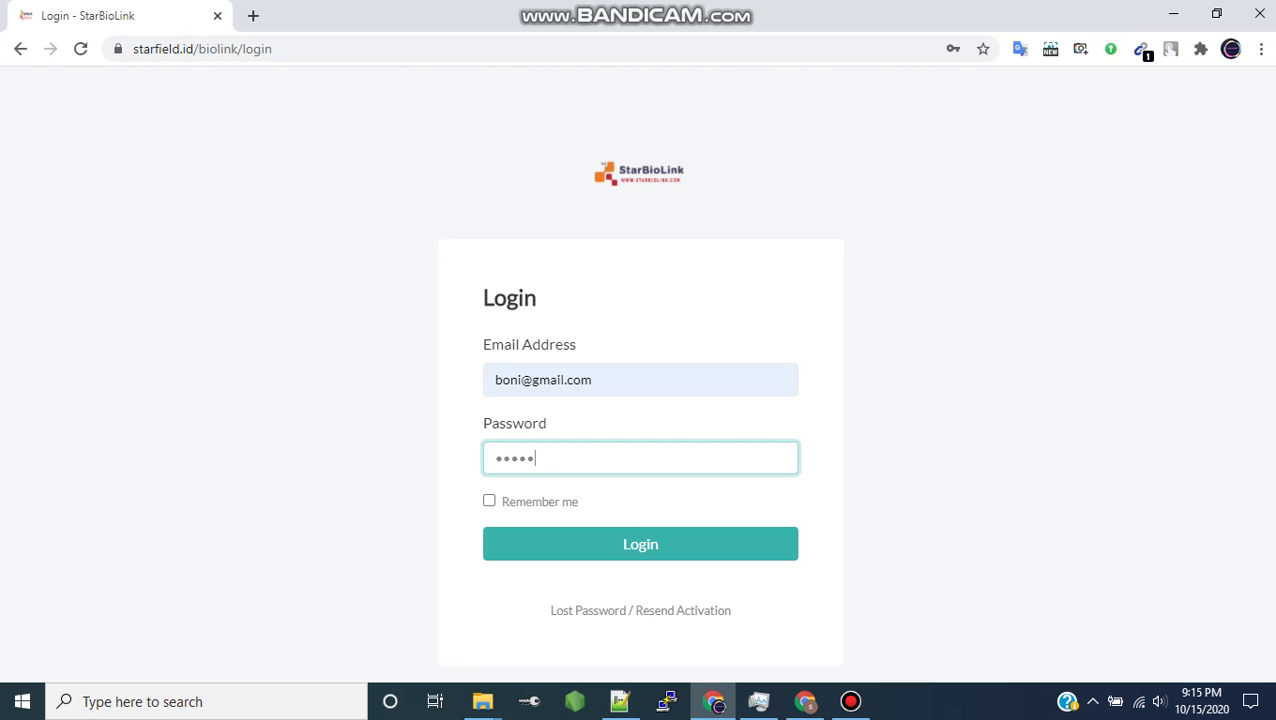
{"action": "key", "text": "Return"}
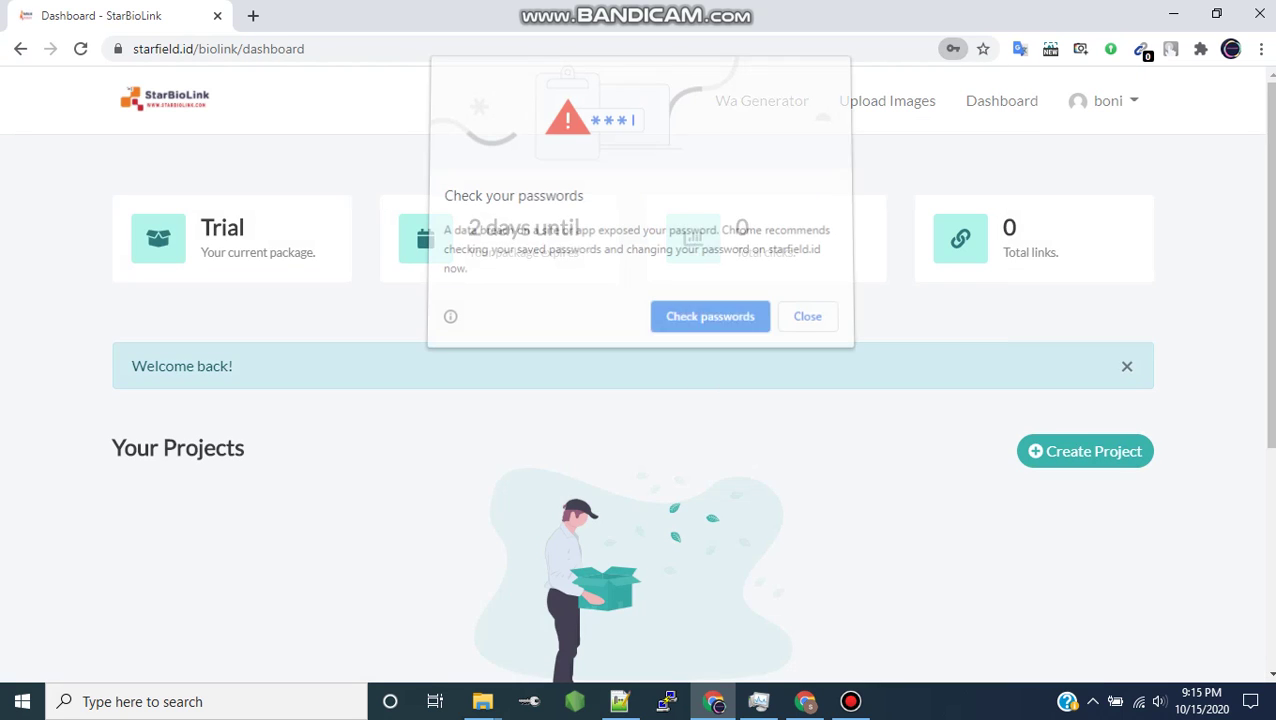
- Dismiss Chrome's Check your passwords bubble and review the dashboard's Trial package, 2 days left
{"action": "key", "text": "Escape"}
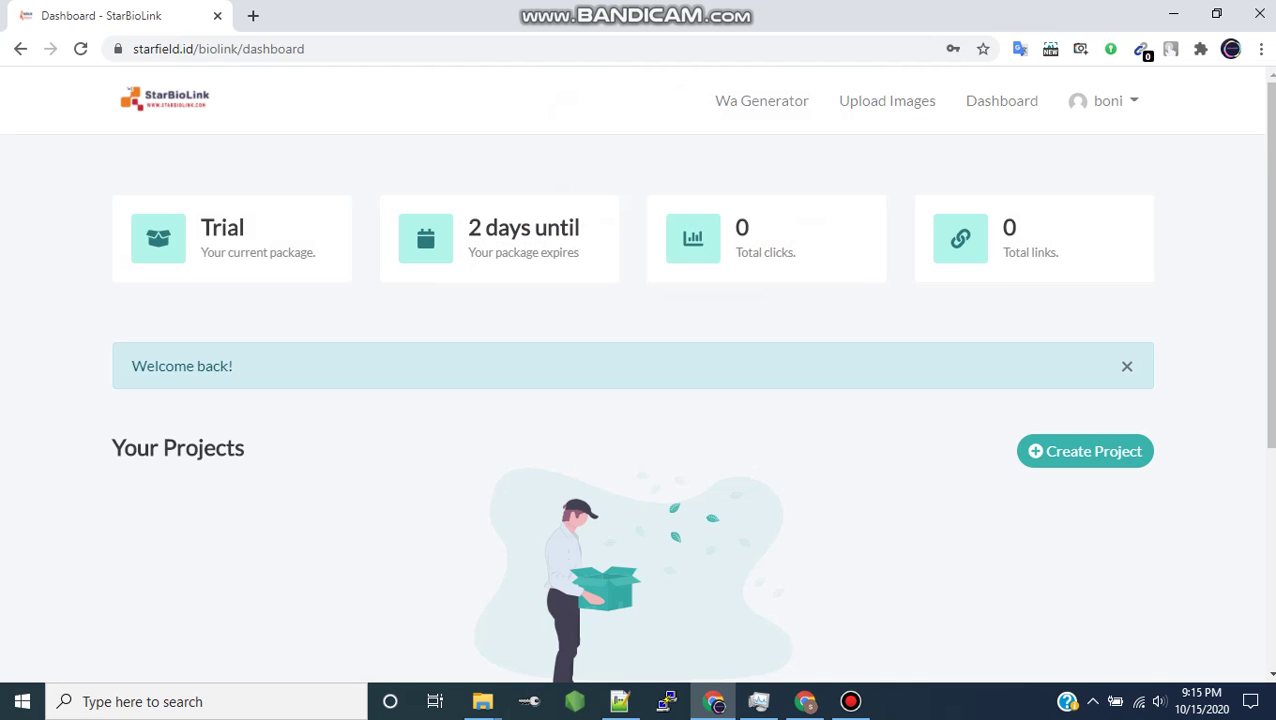
{"action": "scroll", "coordinate": [632, 400], "scroll_direction": "down", "scroll_amount": 5}
{"action": "scroll", "coordinate": [632, 400], "scroll_direction": "up", "scroll_amount": 2}
{"action": "scroll", "coordinate": [632, 400], "scroll_direction": "up", "scroll_amount": 3}
- Create a project named backup, then go back to the Dashboard
{"action": "left_click", "coordinate": [1085, 451]}
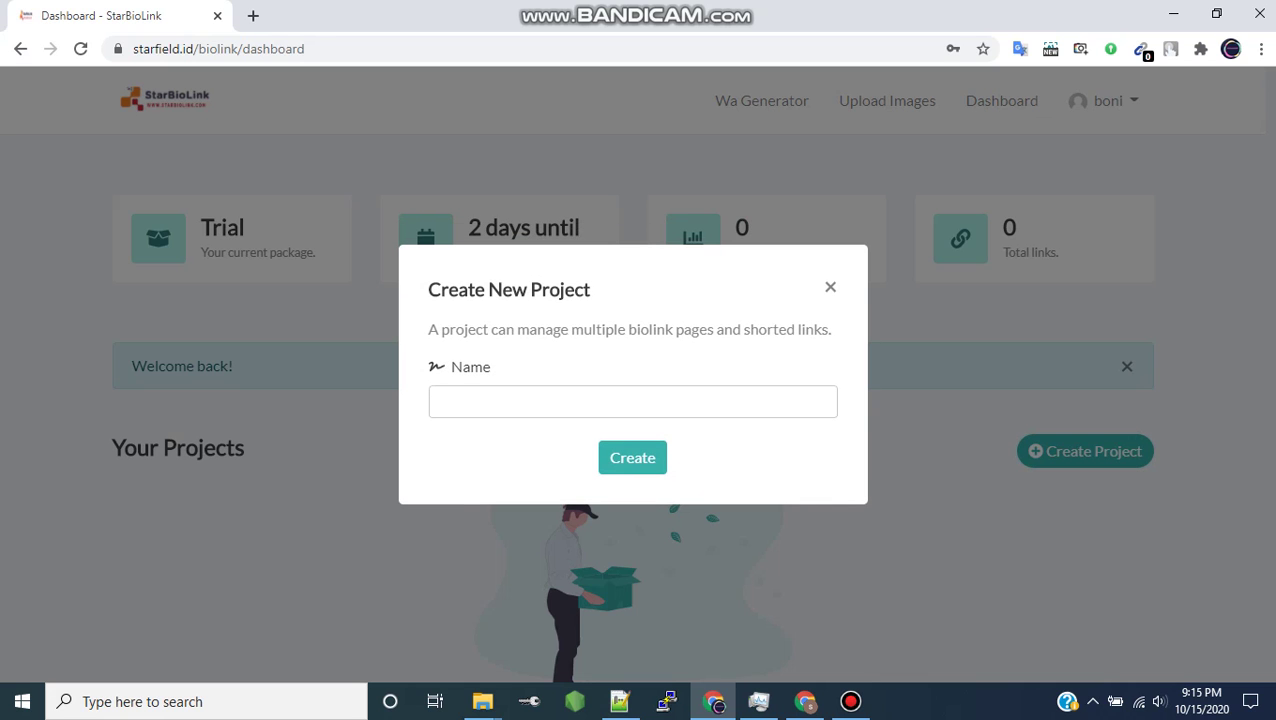
{"action": "left_click", "coordinate": [632, 401]}
{"action": "key", "text": "Down"}
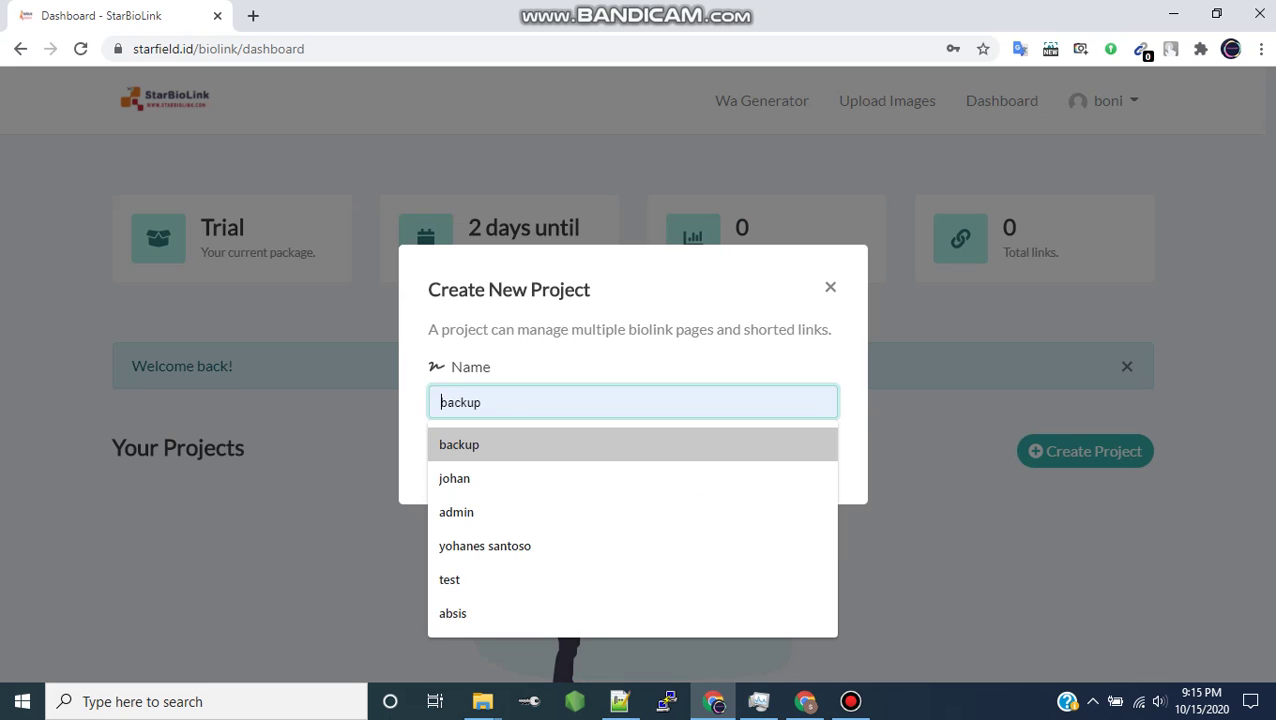
{"action": "key", "text": "Return"}
{"action": "key", "text": "Return"}
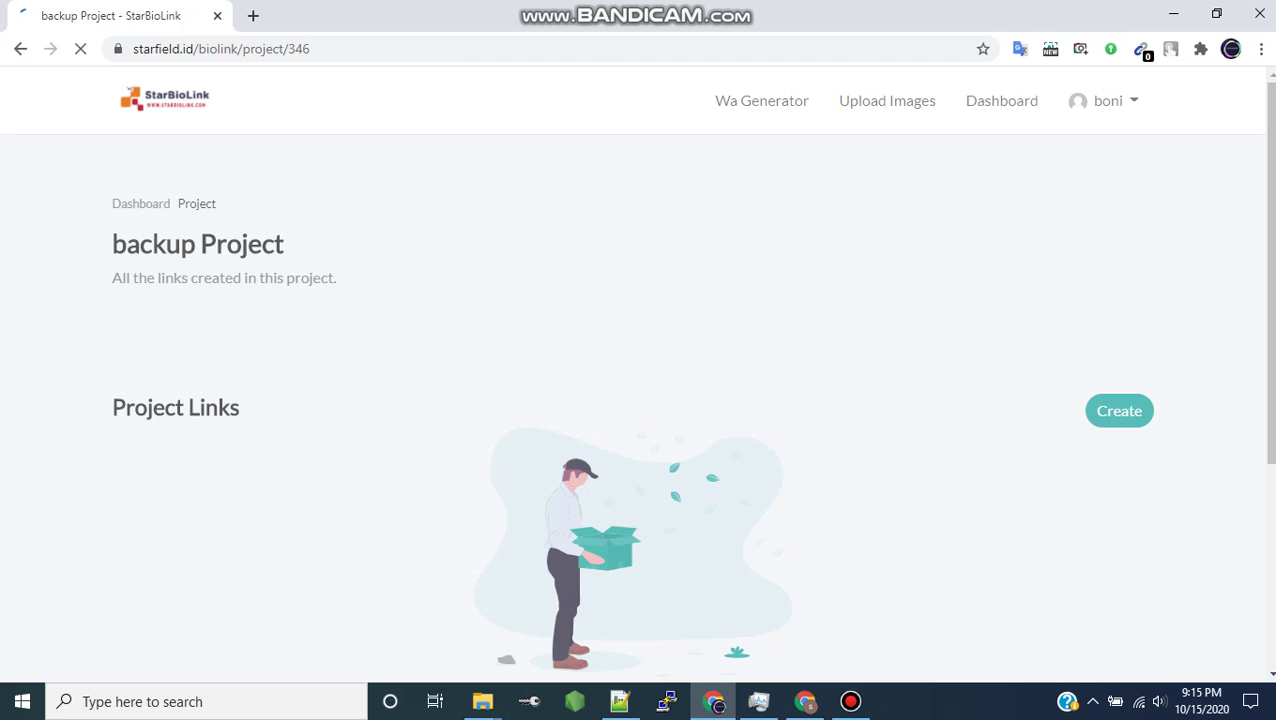
{"action": "left_click", "coordinate": [1110, 410]}
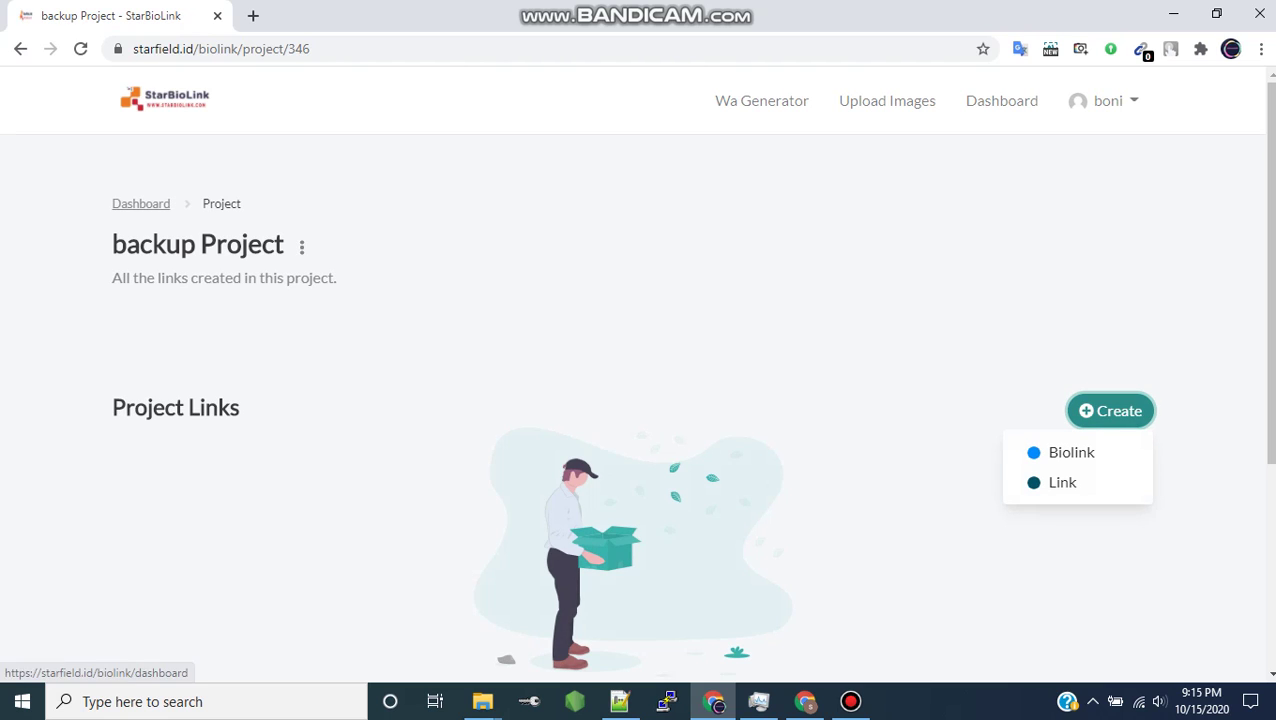
{"action": "left_click", "coordinate": [141, 203]}
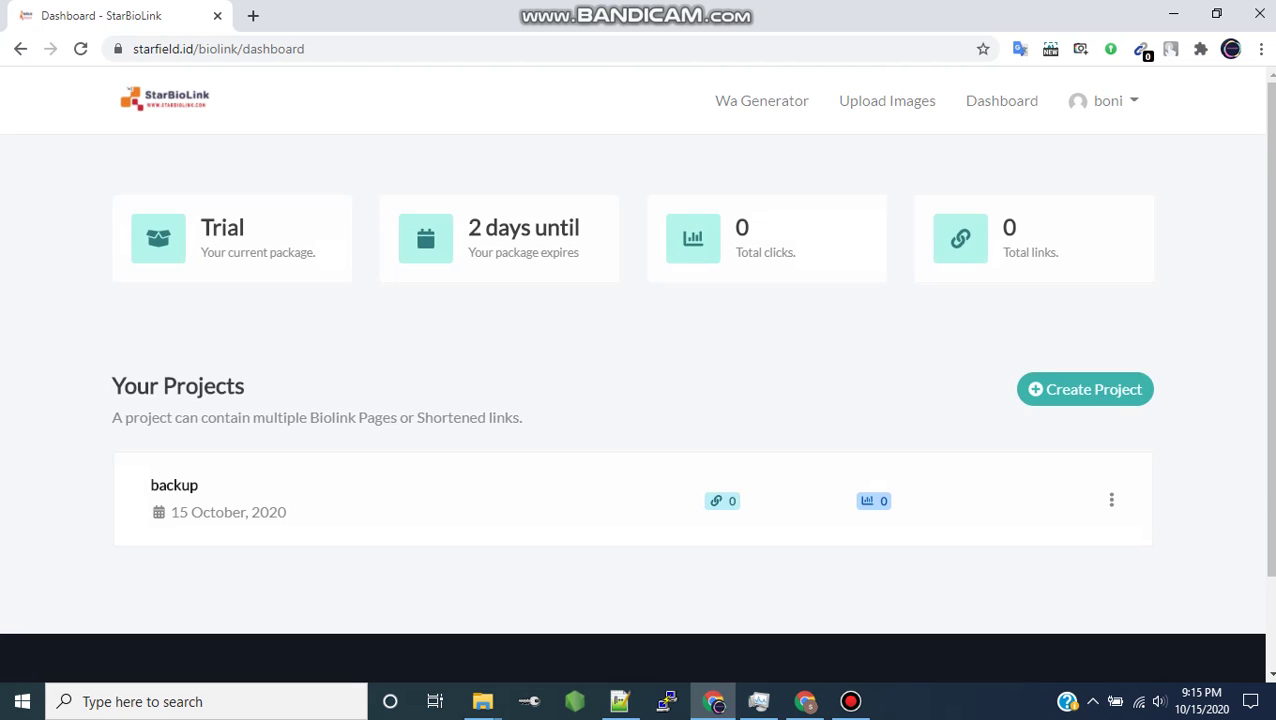
{"action": "left_click", "coordinate": [1085, 389]}
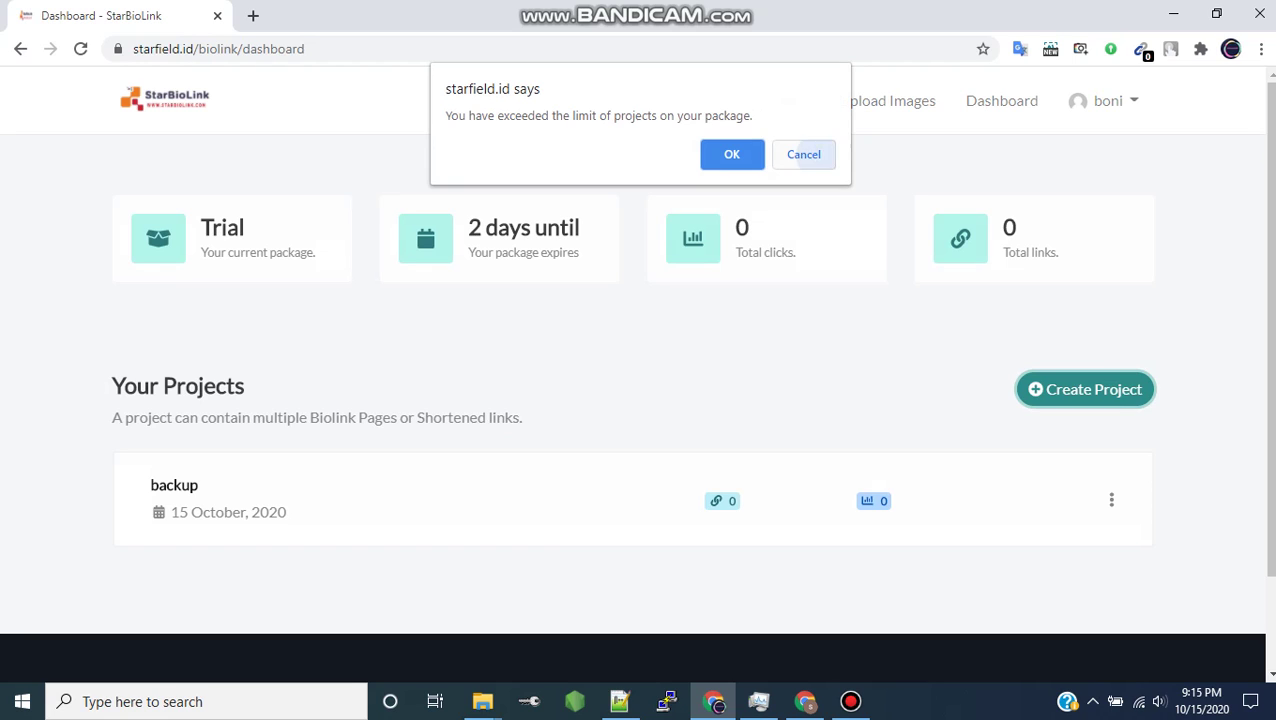
{"action": "left_click", "coordinate": [803, 154]}
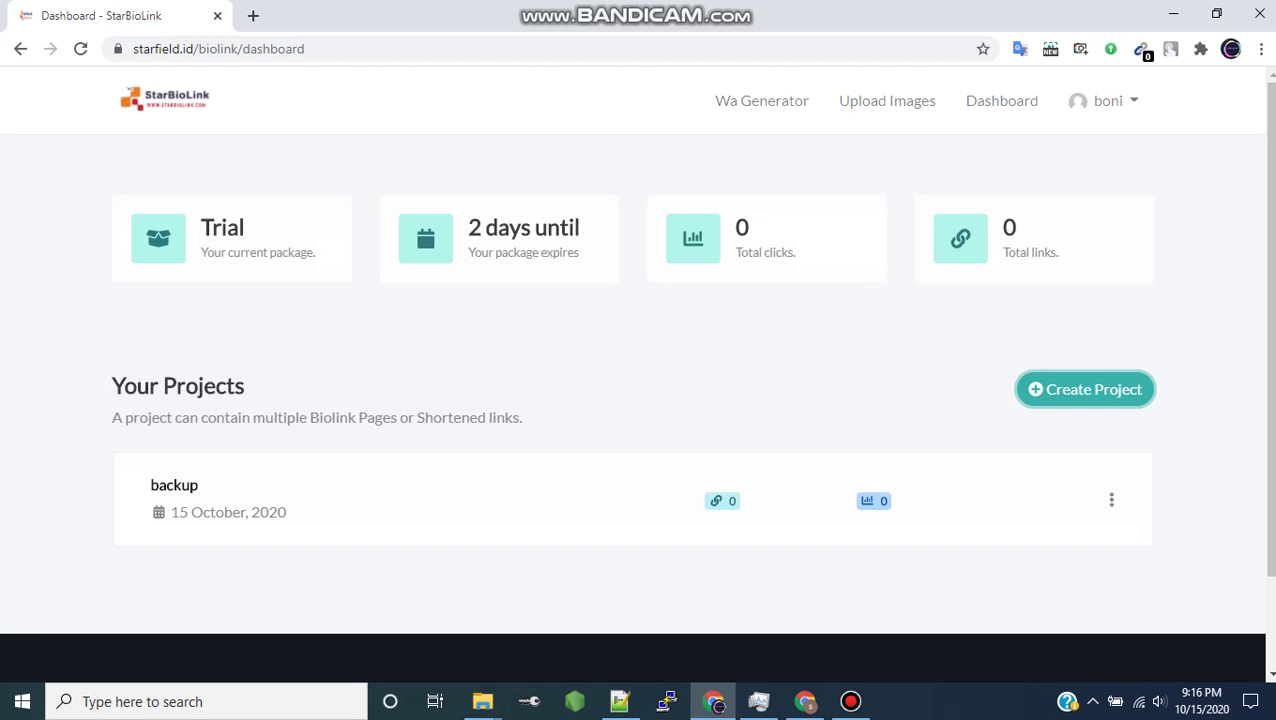
{"action": "mouse_move", "coordinate": [850, 701]}
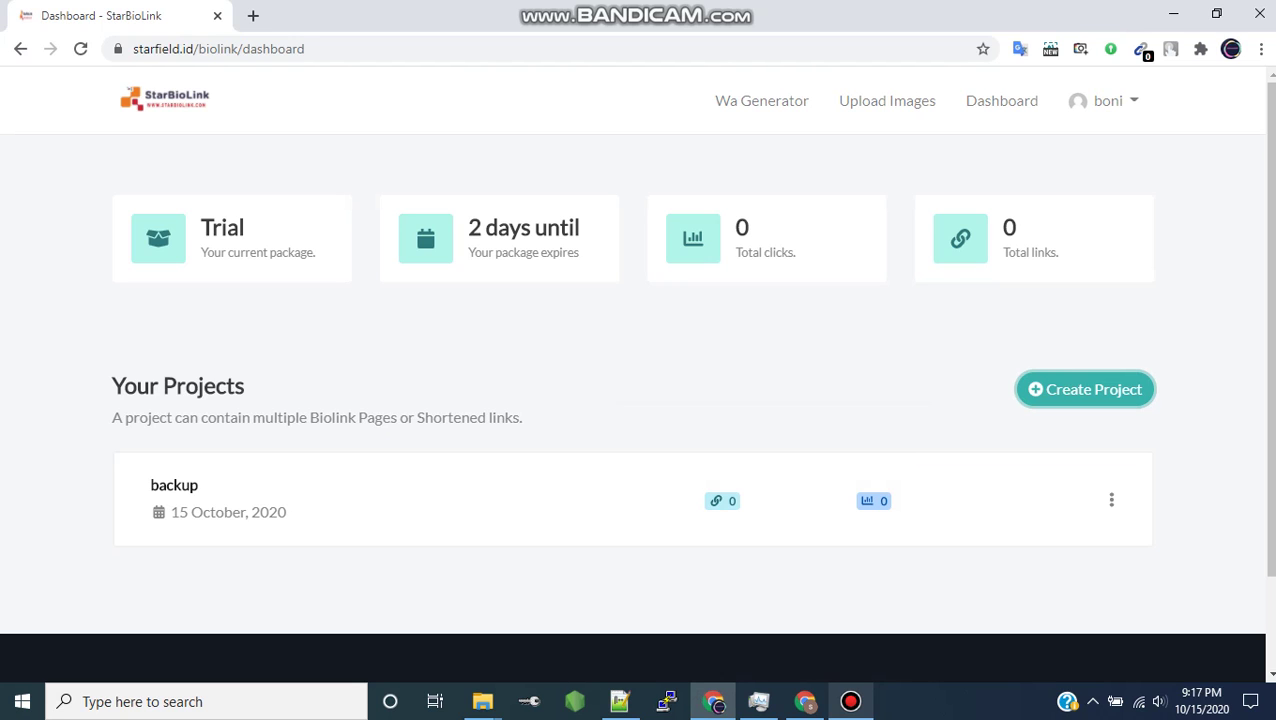
{"action": "key", "text": "alt+Tab"}
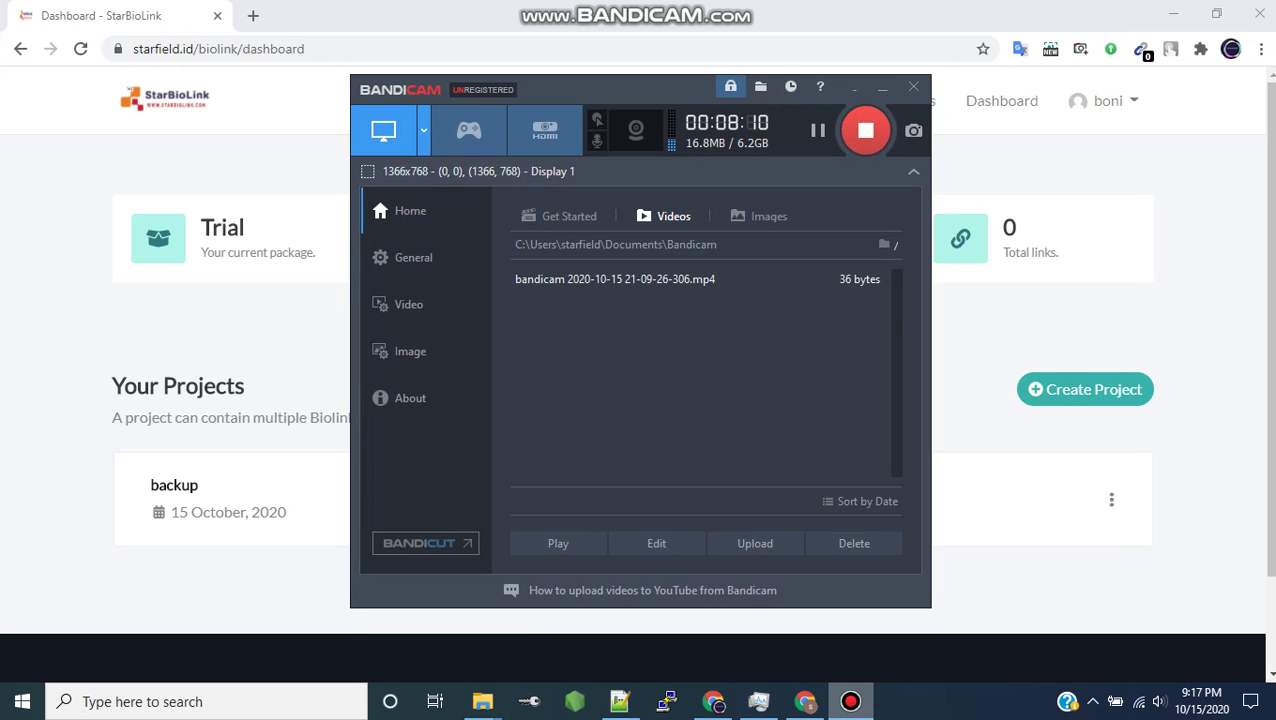
{"action": "key", "text": "alt+Tab"}
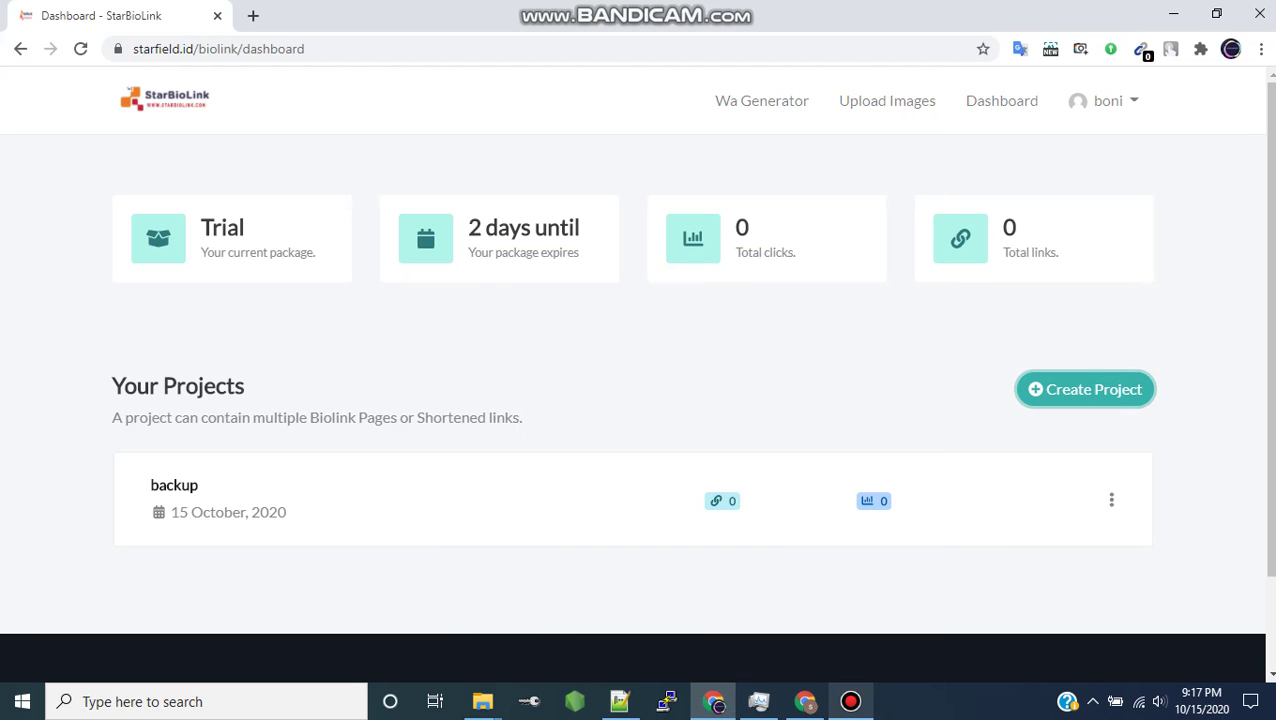